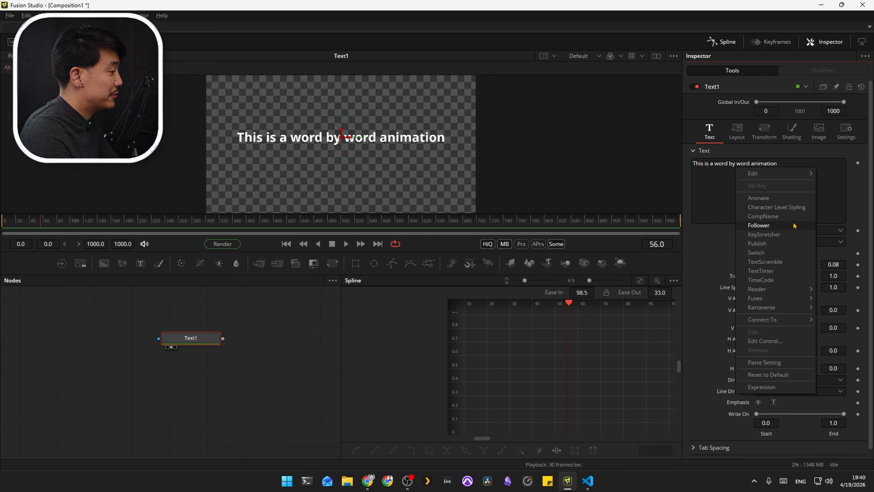
# Step: Add a Follower modifier to the text of Text1 and set its transform mode to Words
pyautogui.click(790, 225)
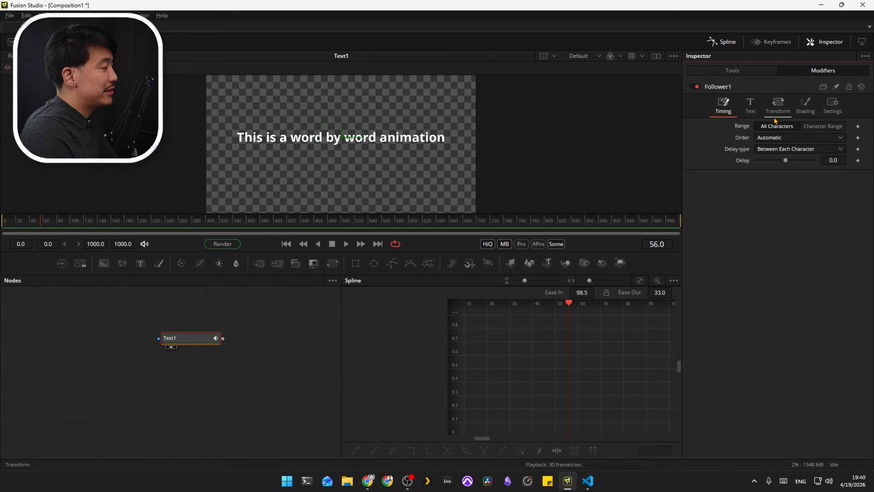
pyautogui.click(778, 104)
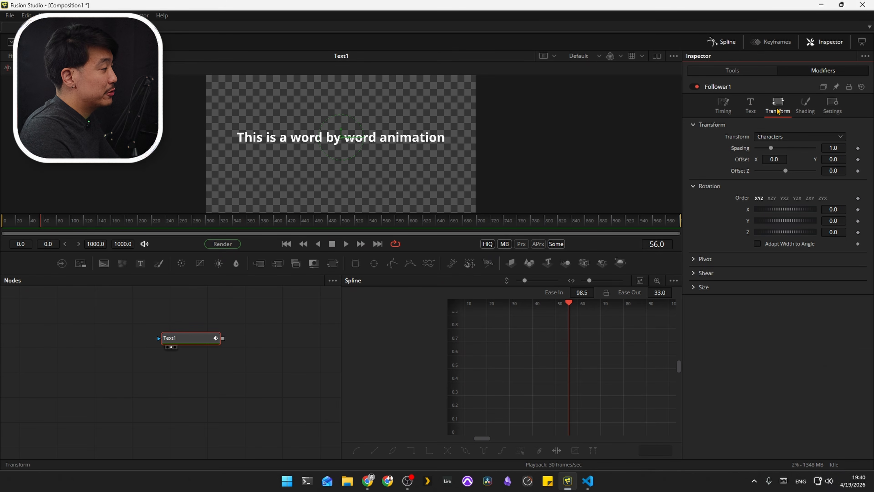
pyautogui.click(789, 137)
pyautogui.click(787, 147)
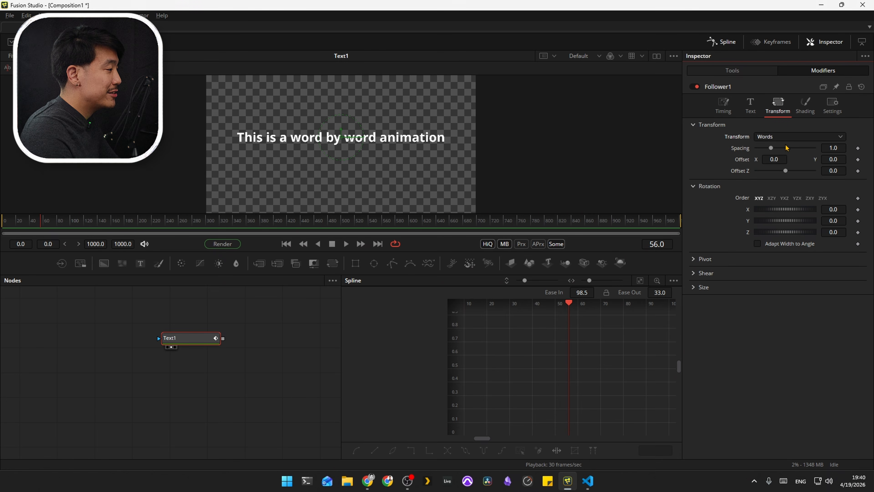
# Step: Keyframe the follower's word offset at frame 56, with a Y offset of about -0.061 at frame 0
pyautogui.click(858, 159)
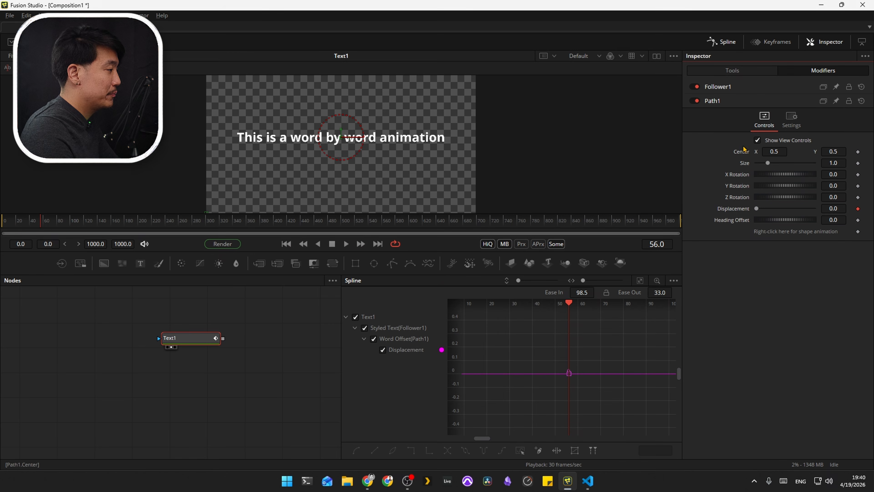
pyautogui.click(717, 86)
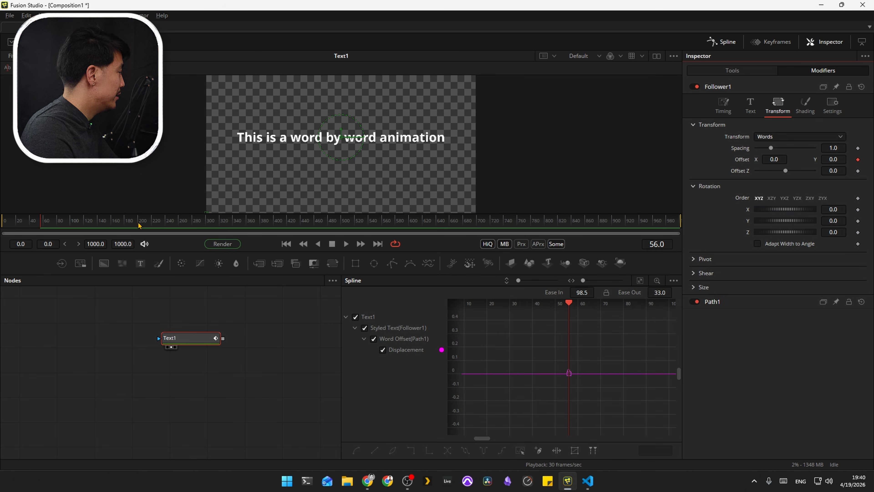
pyautogui.moveTo(34, 225); pyautogui.dragTo(4, 229)
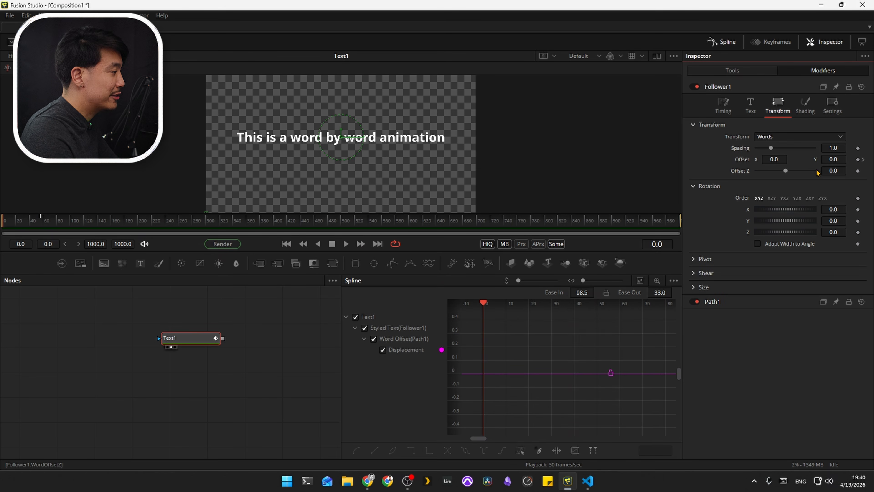
pyautogui.moveTo(834, 159); pyautogui.dragTo(822, 159)
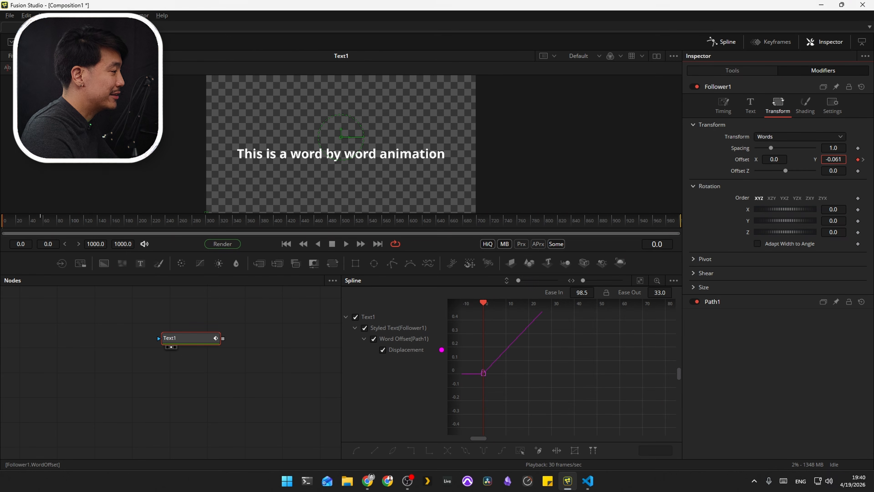
# Step: Set the follower's delay between characters to 4.0 and play back the animation
pyautogui.click(723, 105)
pyautogui.click(837, 159)
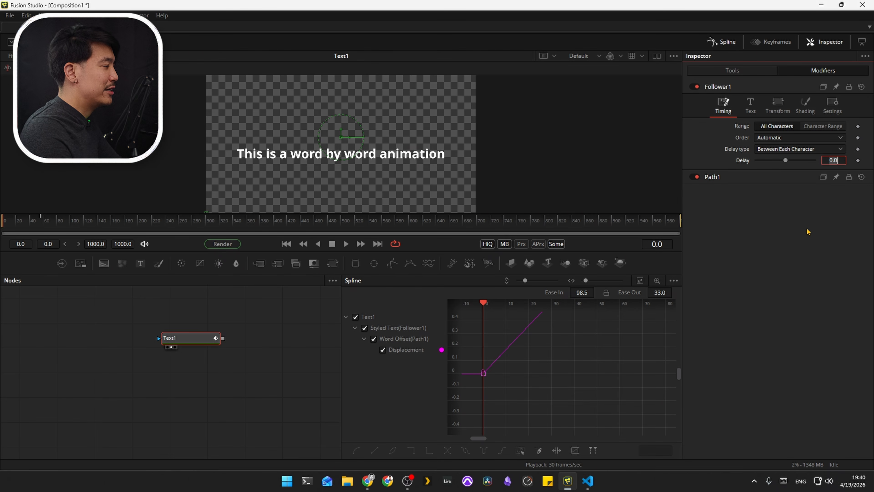
pyautogui.press('Return')
pyautogui.press('space')
# Step: Smooth the Displacement curve of the word offset with an ease in of 95.5, then preview the motion
pyautogui.press('space')
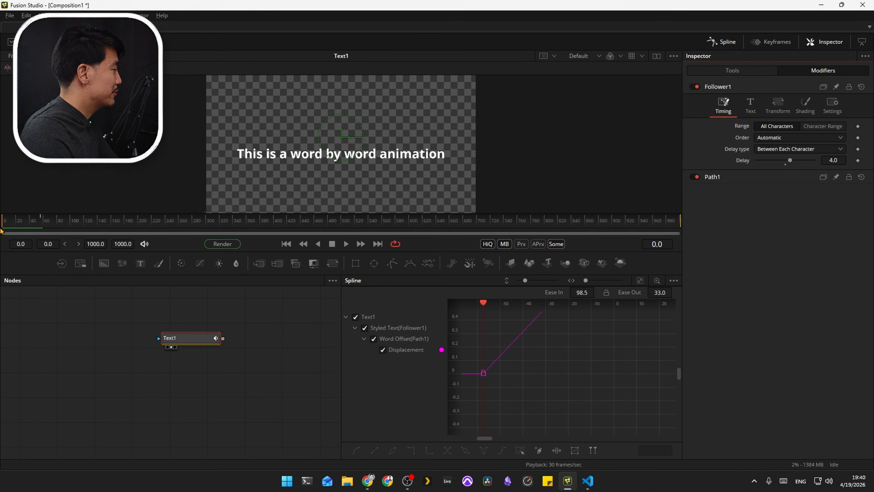
pyautogui.hotkey('ctrl', 'f')
pyautogui.press('f')
pyautogui.moveTo(614, 351); pyautogui.dragTo(512, 351)
pyautogui.moveTo(612, 354); pyautogui.dragTo(632, 354)
pyautogui.moveTo(584, 293); pyautogui.dragTo(626, 293)
pyautogui.click(70, 222)
pyautogui.press('space')
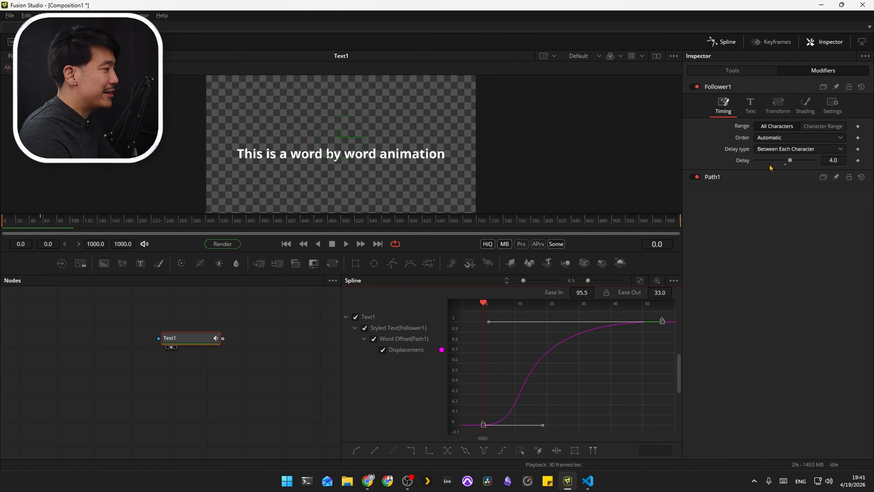
# Step: Keyframe the follower's shading opacity at 1.0 on frame 56 and at 0.0 on frame 0
pyautogui.click(805, 105)
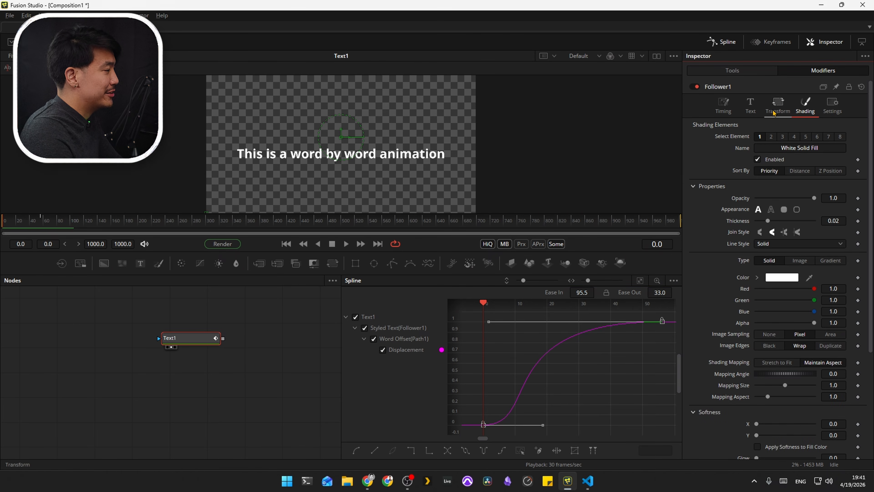
pyautogui.click(777, 105)
pyautogui.press('space')
pyautogui.click(805, 105)
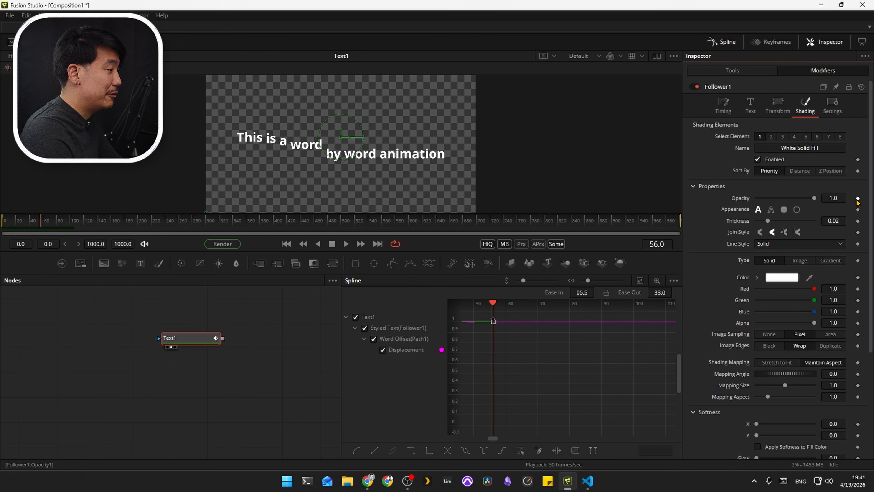
pyautogui.click(857, 198)
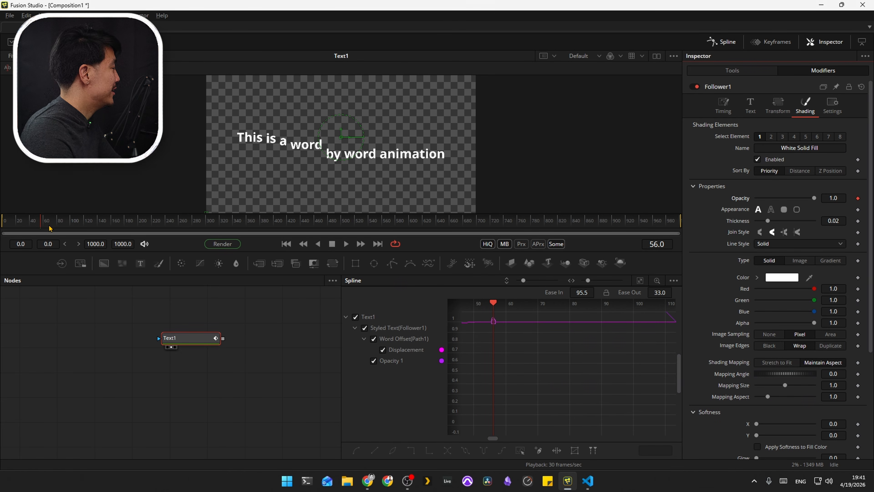
pyautogui.moveTo(49, 225); pyautogui.dragTo(1, 224)
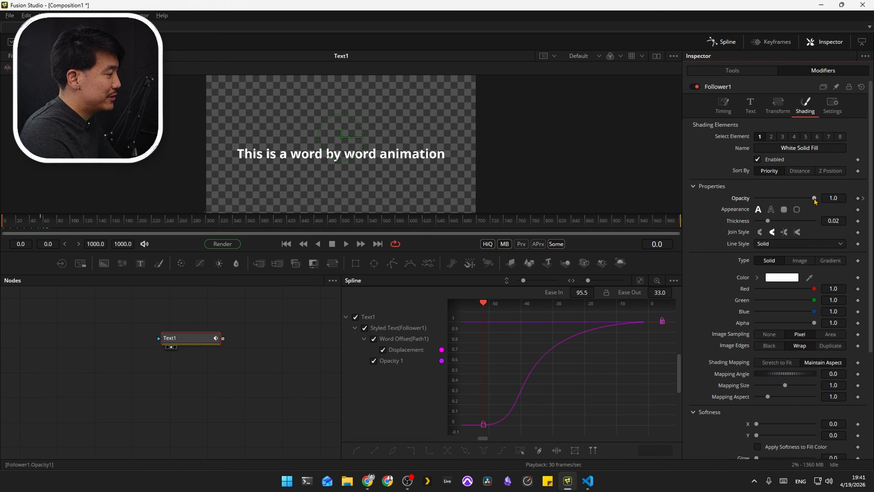
pyautogui.moveTo(814, 198); pyautogui.dragTo(755, 198)
# Step: Set the ease in of the animation curves to 90 and play back the text reveal
pyautogui.click(605, 390)
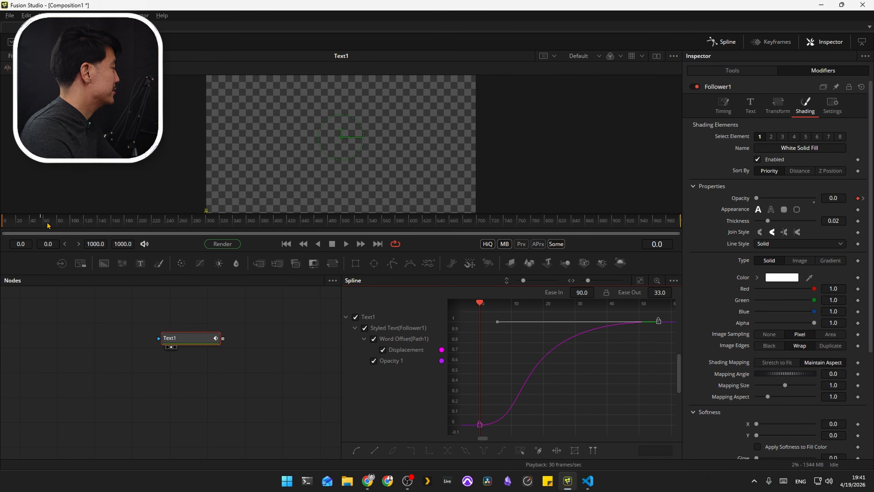
pyautogui.press('space')
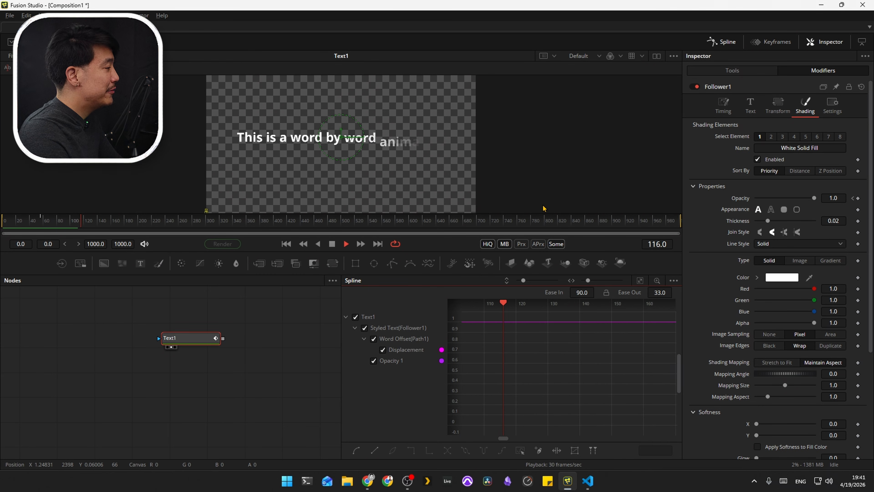
pyautogui.press('space')
# Step: Review the follower's transform, timing and shading settings and replay the reveal from frame 0
pyautogui.click(777, 105)
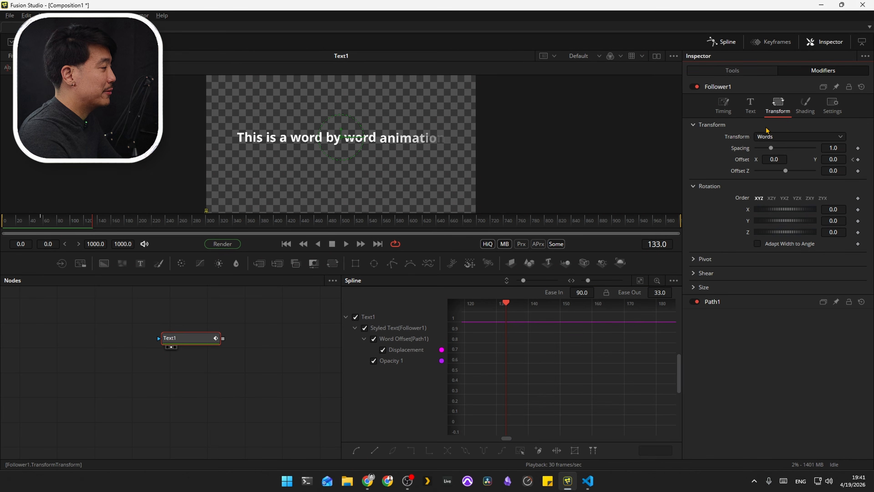
pyautogui.click(723, 105)
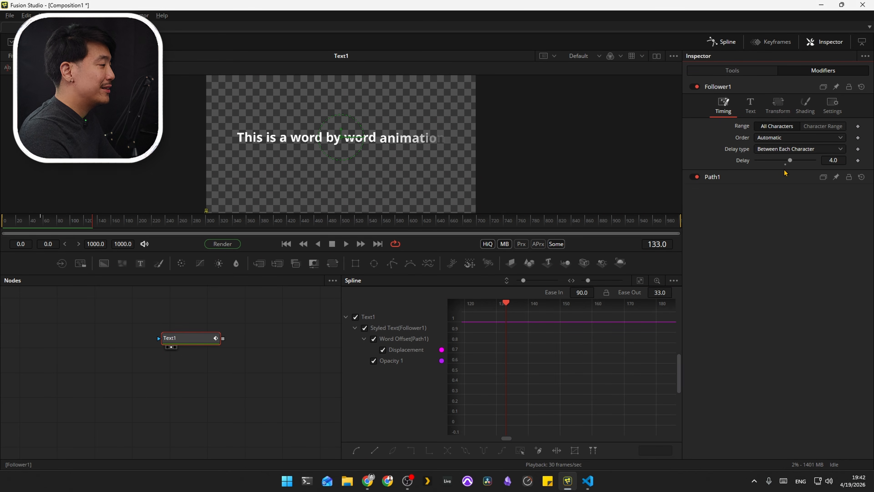
pyautogui.click(805, 107)
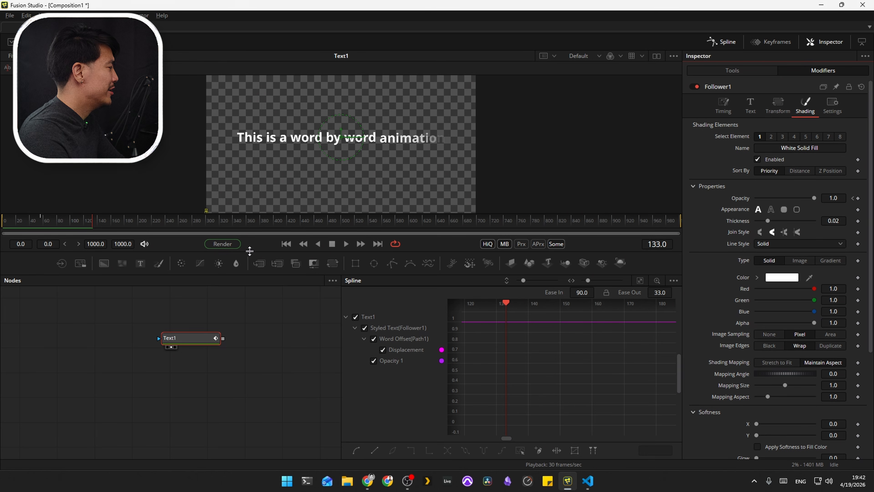
pyautogui.moveTo(67, 224); pyautogui.dragTo(1, 226)
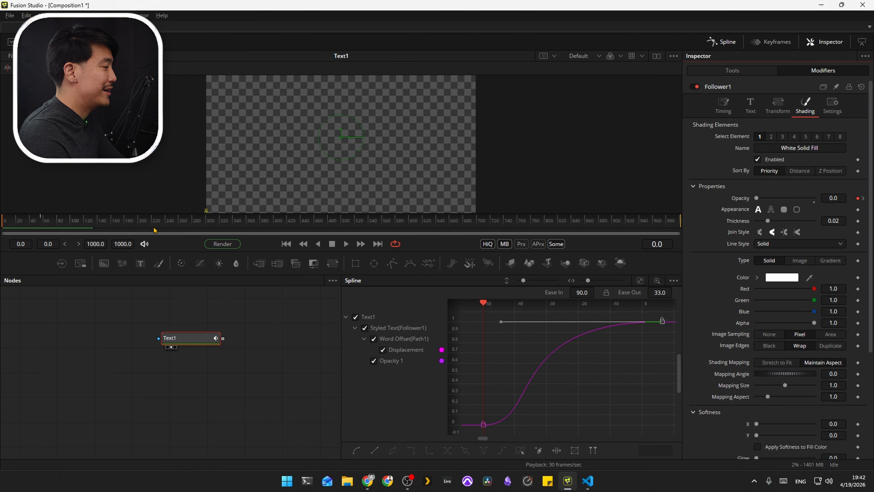
pyautogui.moveTo(83, 224); pyautogui.dragTo(2, 227)
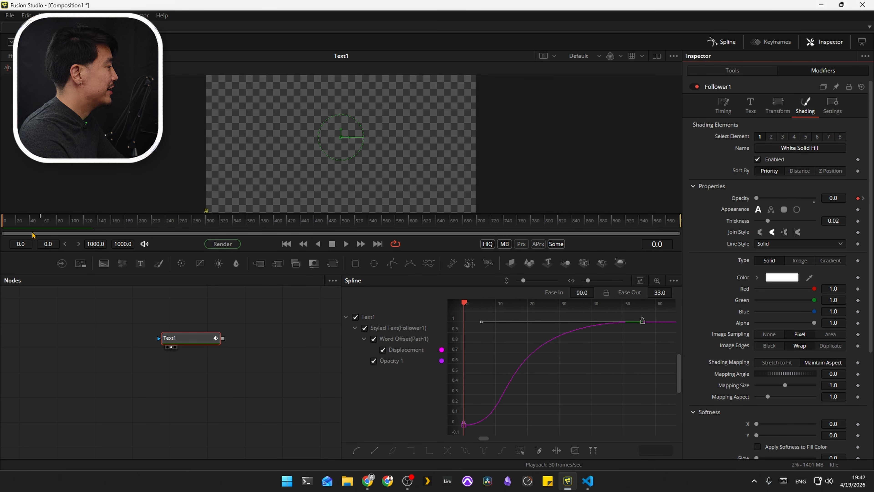
pyautogui.press('space')
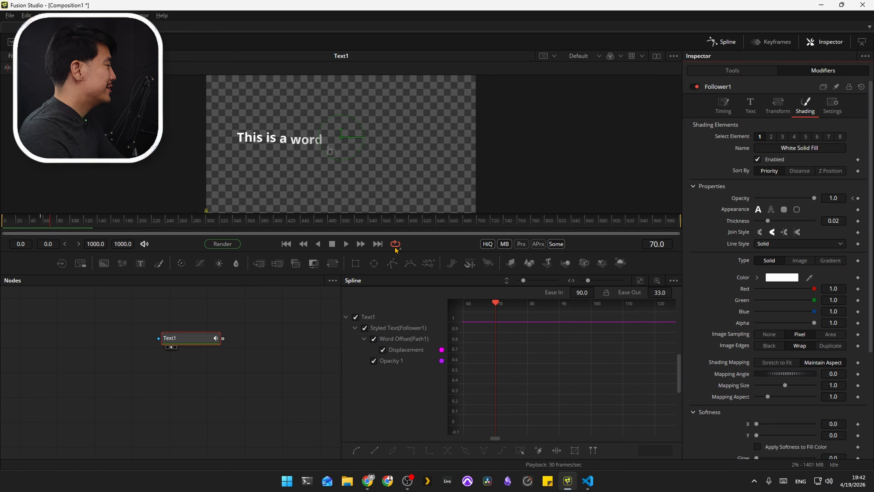
# Step: Reset the follower's opacity to remove its keyframes and return to frame 0
pyautogui.doubleClick(742, 201)
pyautogui.moveTo(46, 224); pyautogui.dragTo(0, 223)
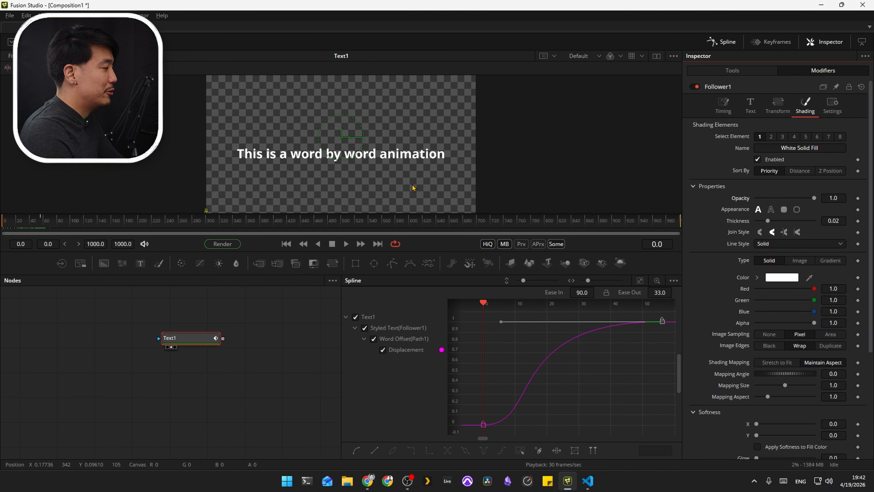
# Step: Copy the Text1 node and paste it as an instance below the original
pyautogui.click(194, 345)
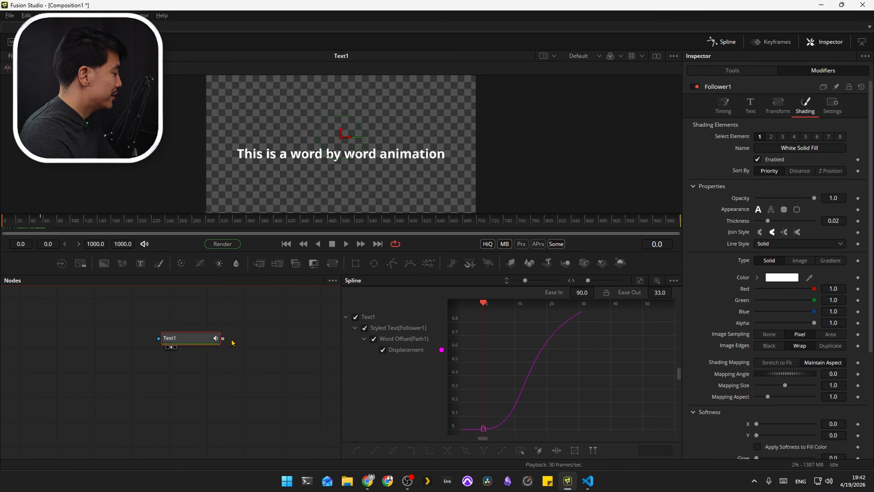
pyautogui.click(188, 373)
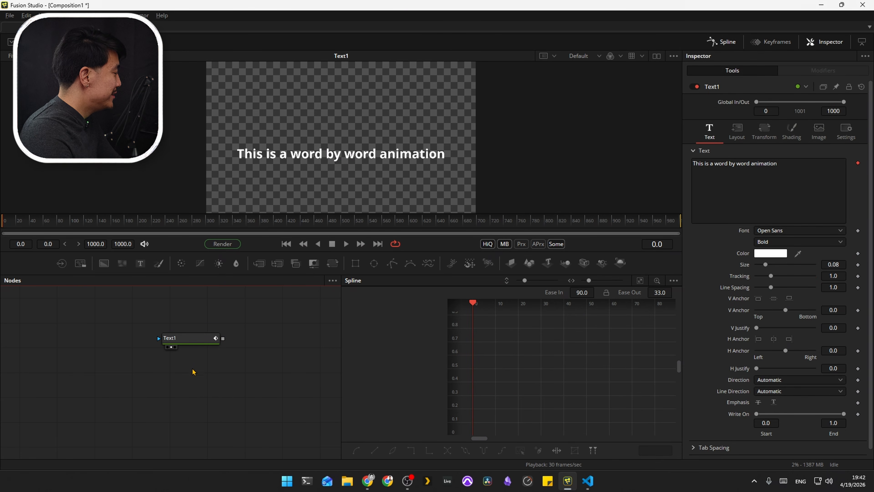
pyautogui.hotkey('ctrl', 'shift', 'v')
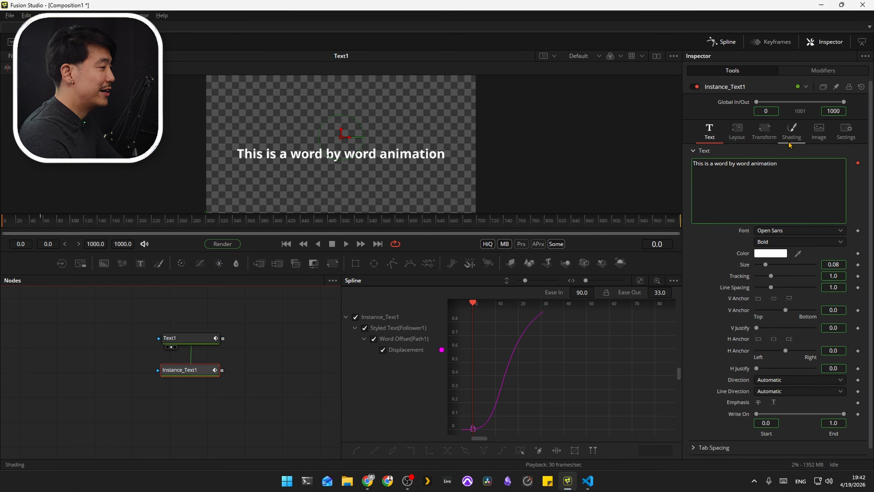
# Step: Deinstance the Enabled setting of shading element 1 in Instance_Text1 and disable that element
pyautogui.click(791, 133)
pyautogui.rightClick(763, 188)
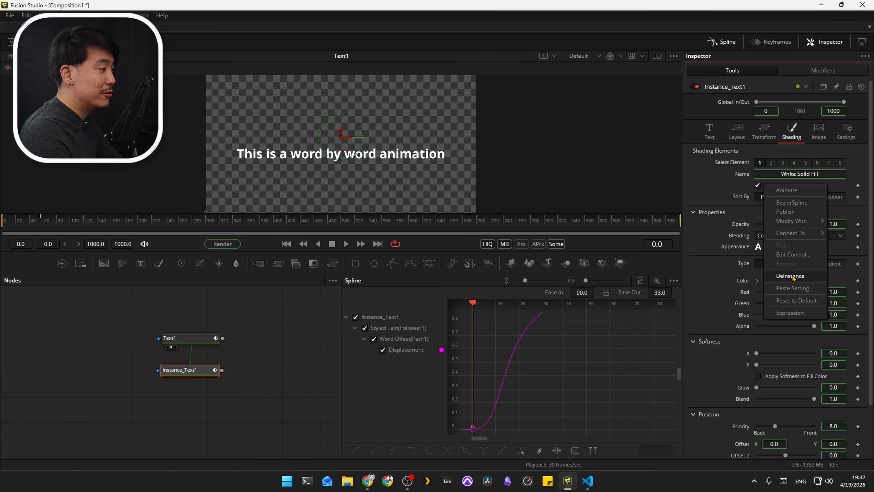
pyautogui.click(791, 275)
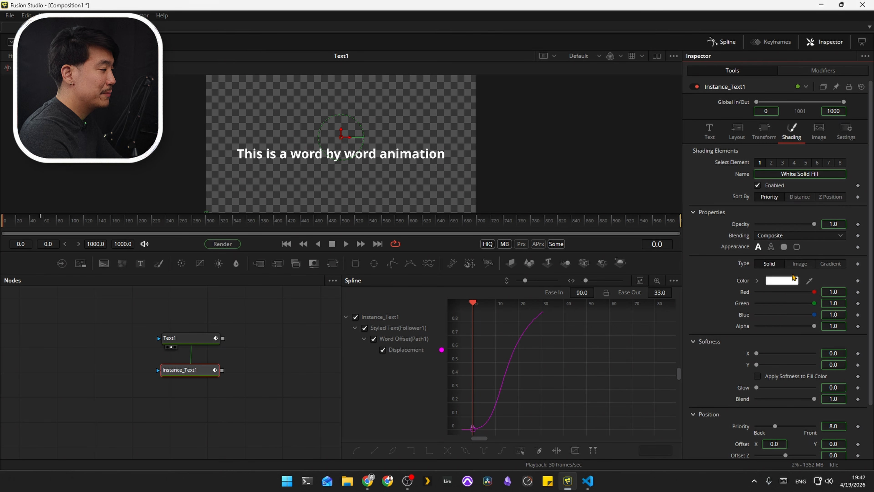
pyautogui.click(757, 185)
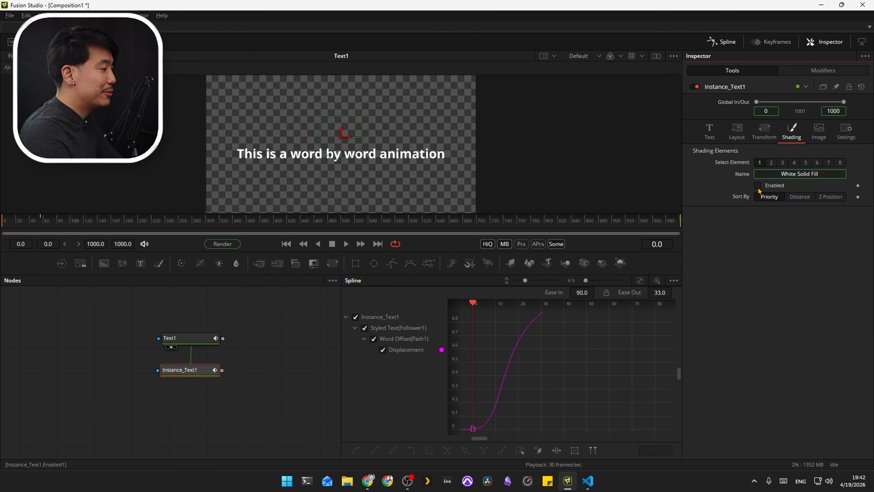
# Step: Deinstance and enable shading element 5 of Instance_Text1, with a border fill appearance at Word level
pyautogui.click(806, 164)
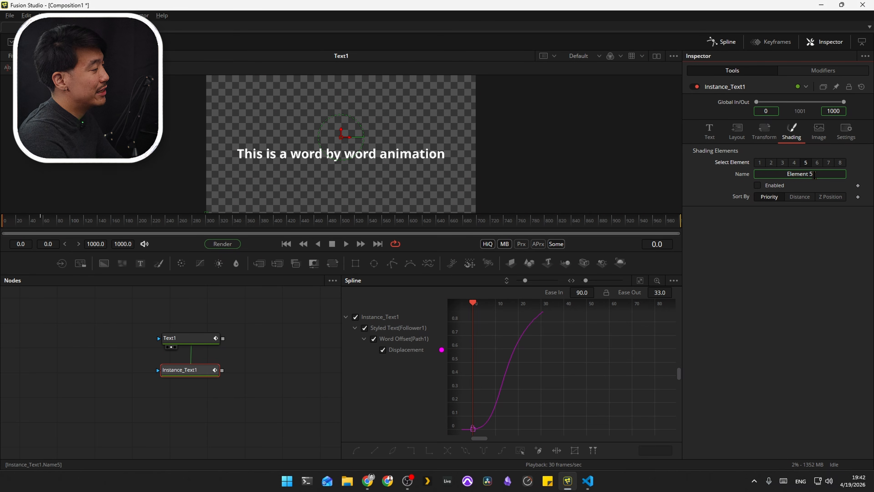
pyautogui.rightClick(775, 186)
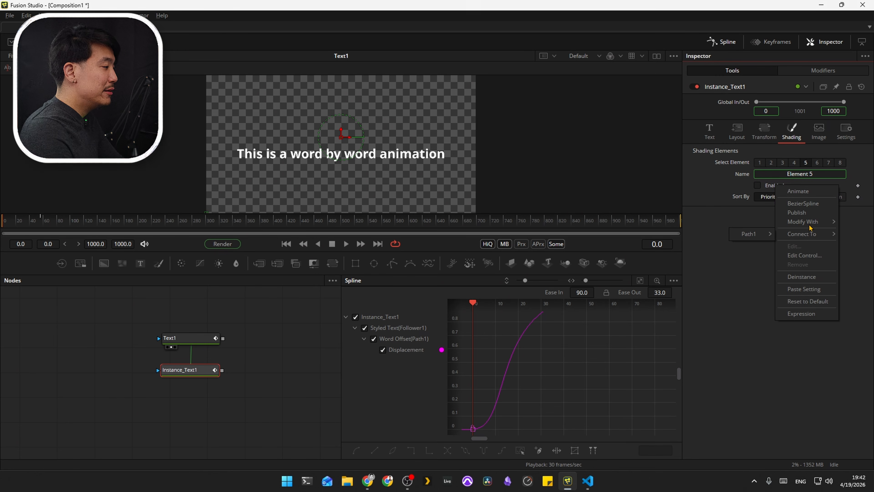
pyautogui.click(816, 277)
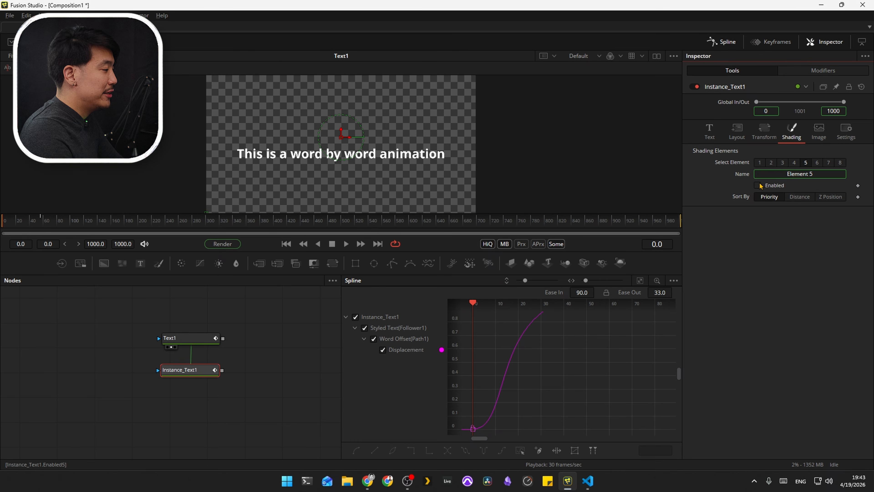
pyautogui.click(759, 186)
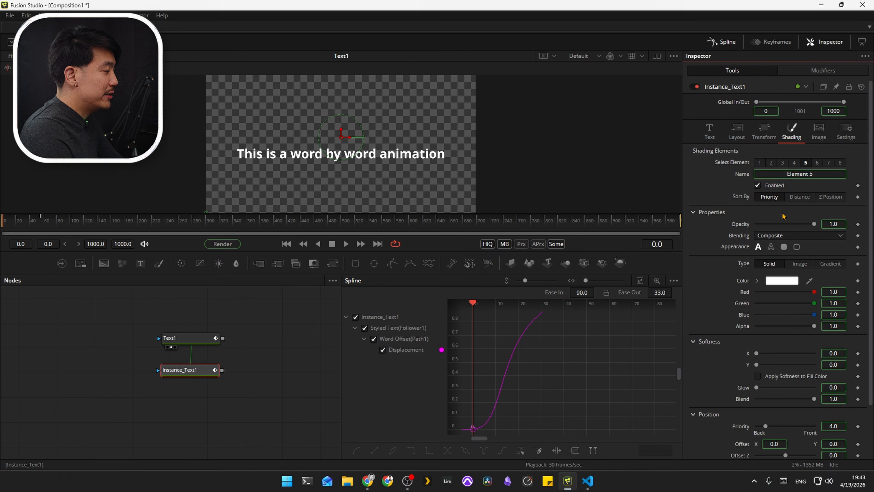
pyautogui.click(785, 248)
pyautogui.click(789, 258)
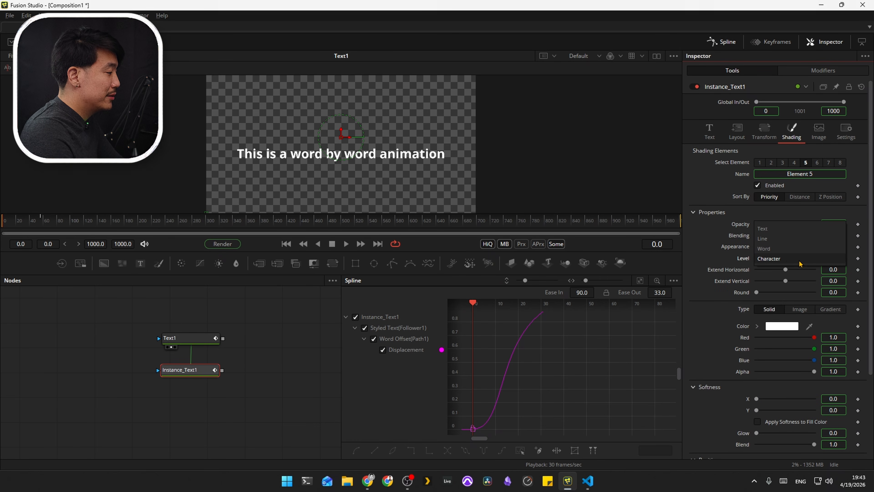
pyautogui.click(790, 250)
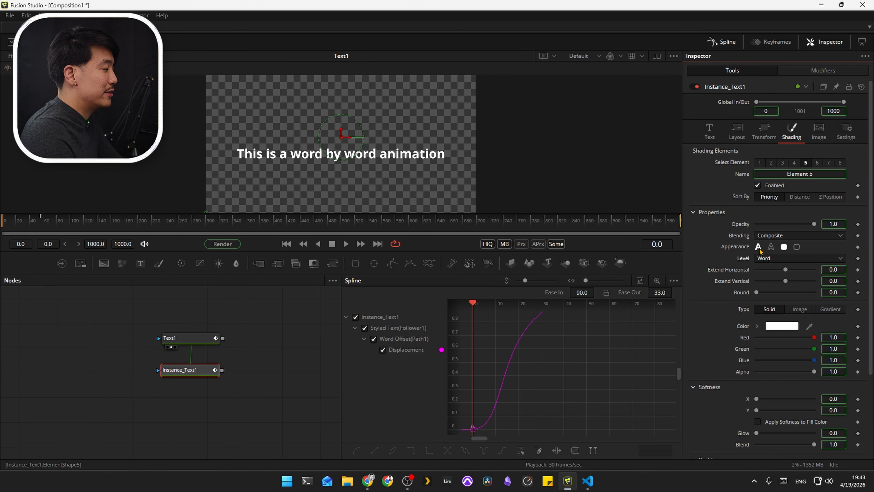
pyautogui.click(202, 369)
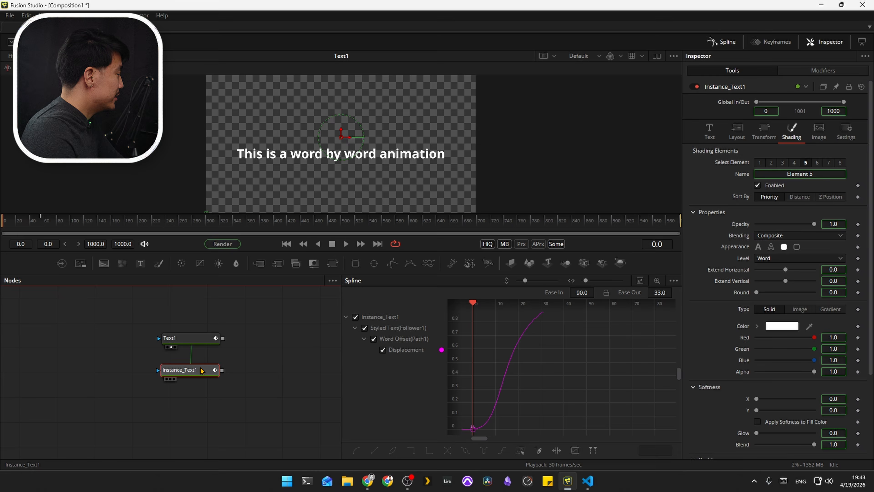
# Step: View Instance_Text1, set element 5's Extend Horizontal to about -0.156, and preview the separated word boxes from the start
pyautogui.press('2')
pyautogui.moveTo(785, 270); pyautogui.dragTo(777, 272)
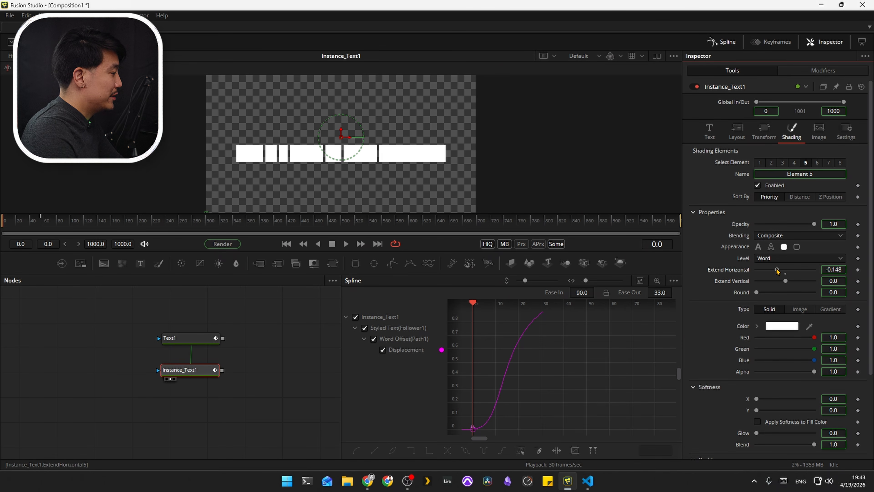
pyautogui.moveTo(777, 271); pyautogui.dragTo(776, 271)
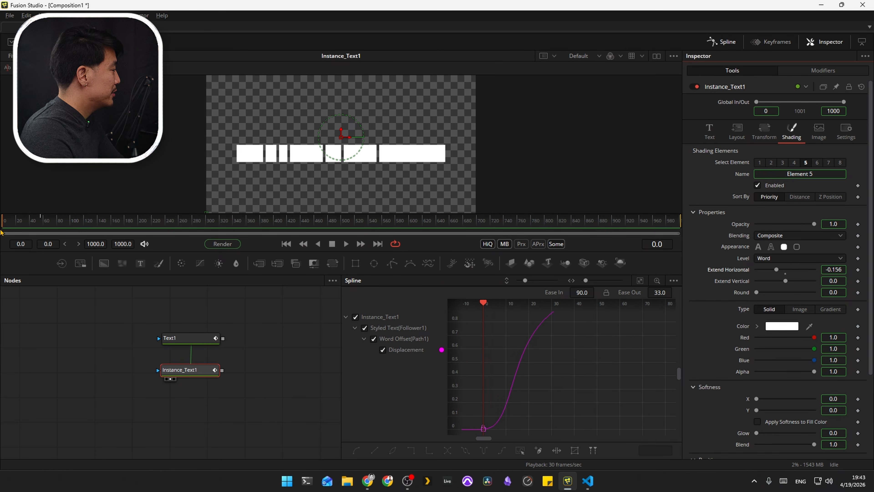
pyautogui.press('space')
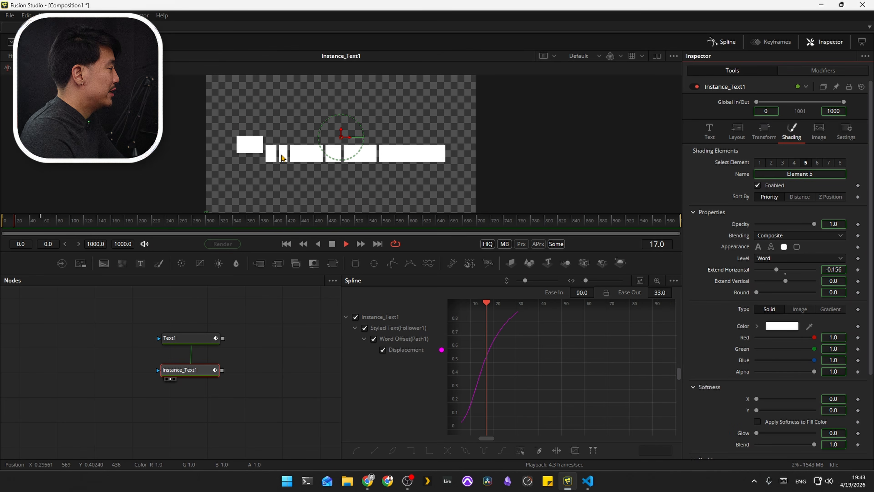
pyautogui.click(3, 222)
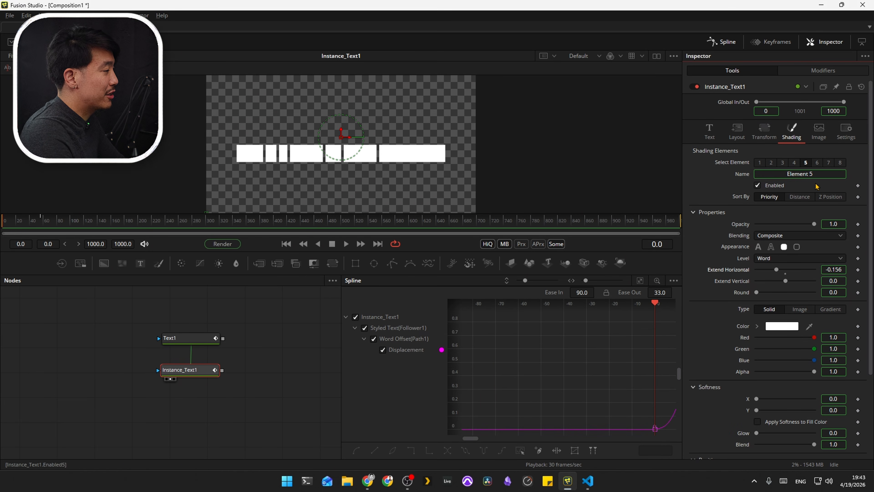
# Step: Keyframe the Follower1 opacity of shading element 5 at 1.0, and set it to 0.0 at frame 0
pyautogui.click(823, 70)
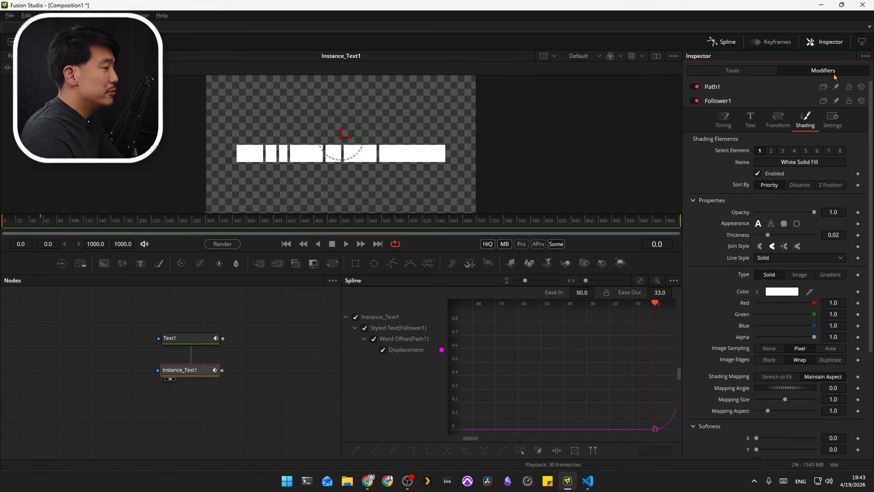
pyautogui.click(806, 151)
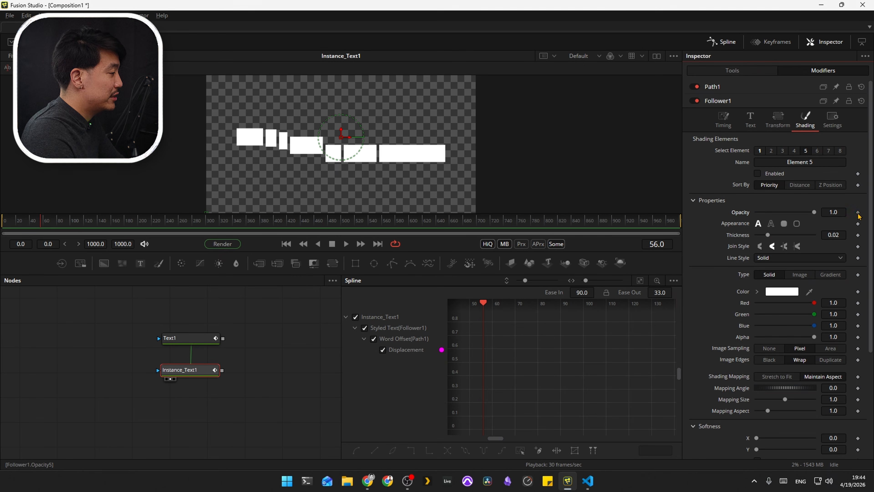
pyautogui.click(858, 212)
pyautogui.moveTo(40, 222); pyautogui.dragTo(1, 225)
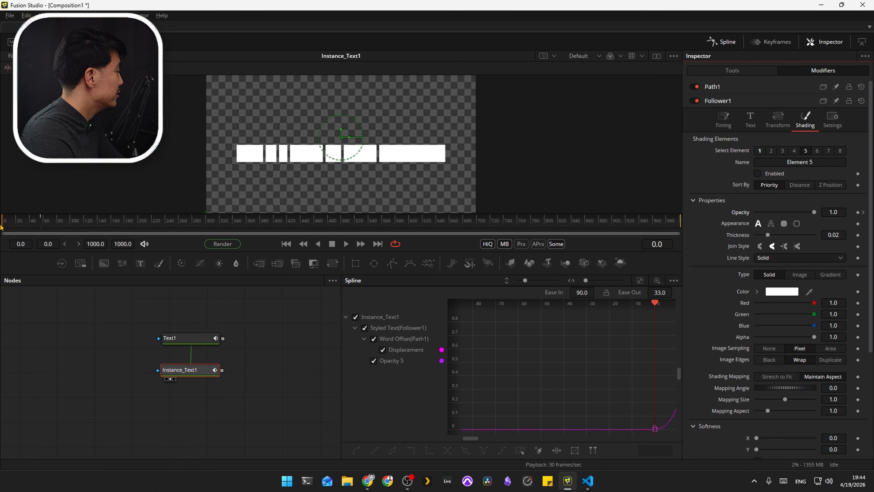
pyautogui.moveTo(814, 212); pyautogui.dragTo(756, 212)
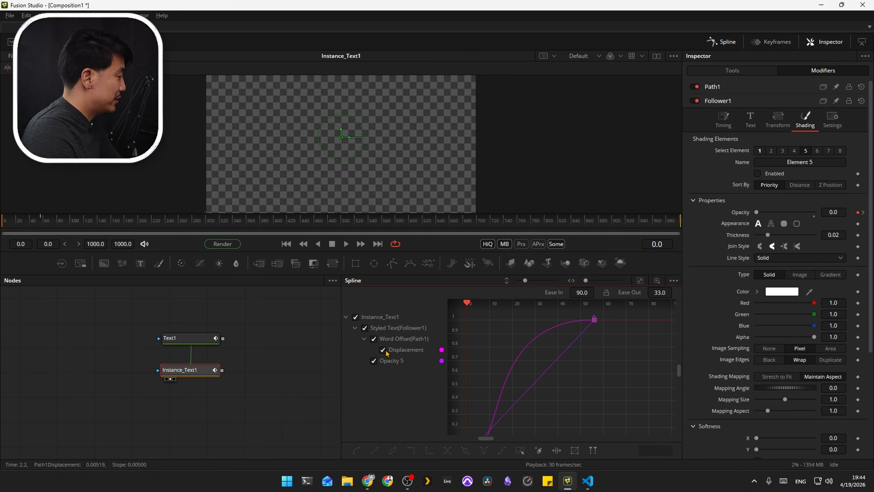
# Step: Isolate and ease the Opacity 5 curve in the spline editor, play the word boxes' reveal, and return to frame 0
pyautogui.click(383, 350)
pyautogui.press('space')
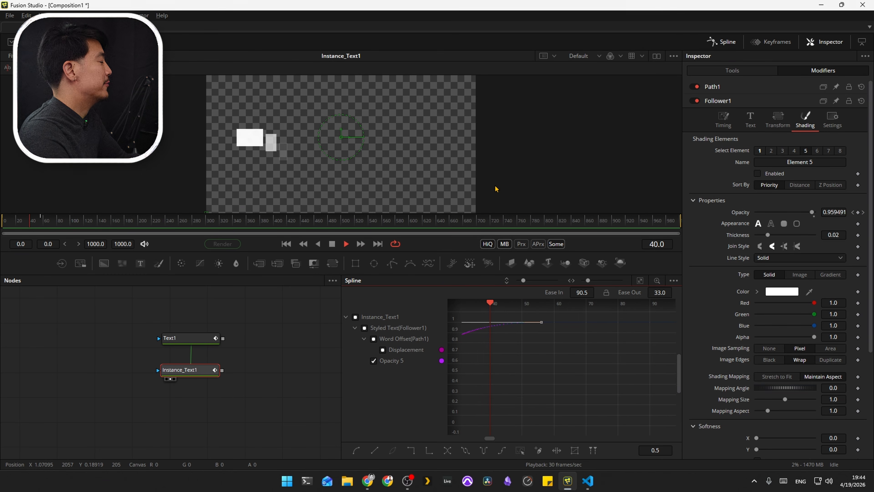
pyautogui.moveTo(90, 225); pyautogui.dragTo(3, 226)
# Step: View Text1 and play its word-by-word reveal several times, returning to frame 0 at the end
pyautogui.moveTo(221, 370); pyautogui.dragTo(157, 339)
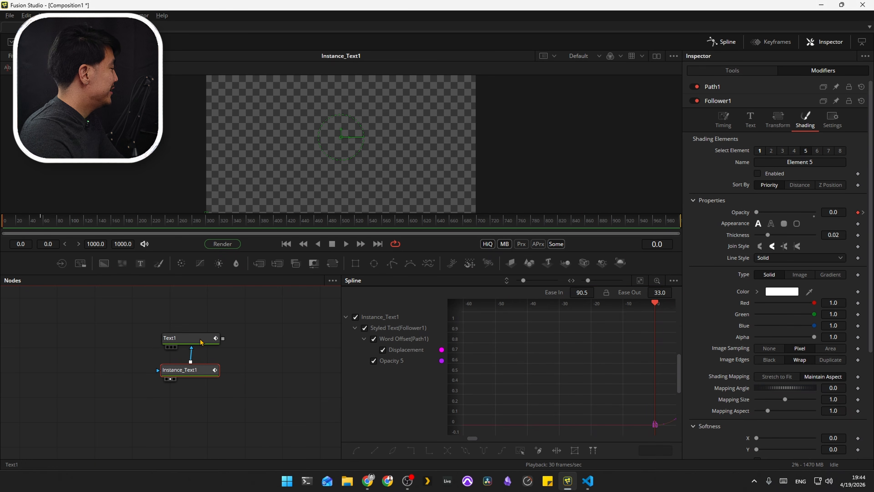
pyautogui.click(195, 341)
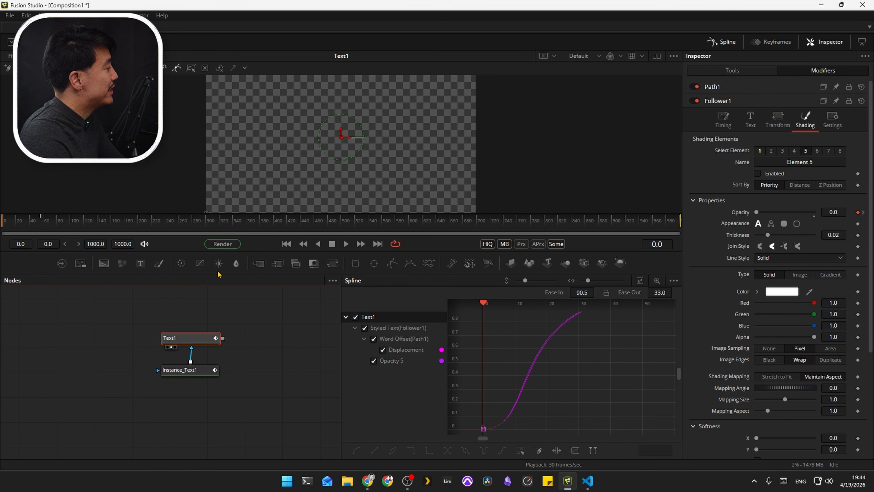
pyautogui.press('space')
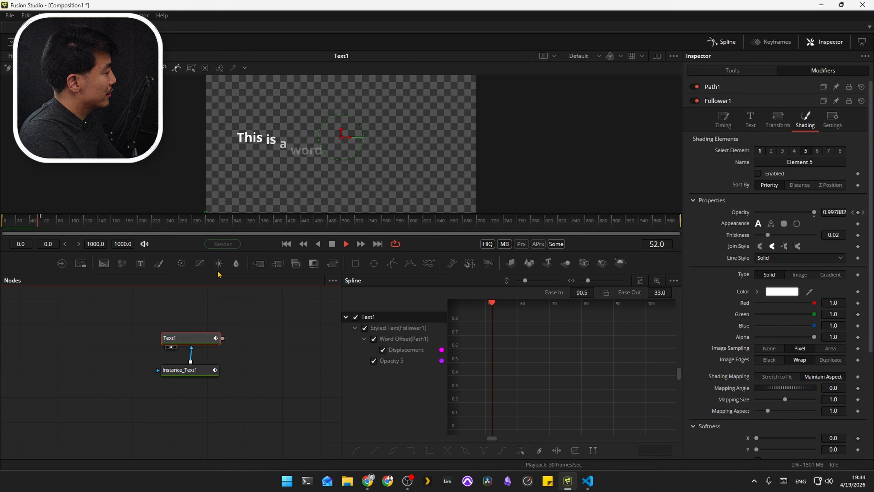
pyautogui.press('space')
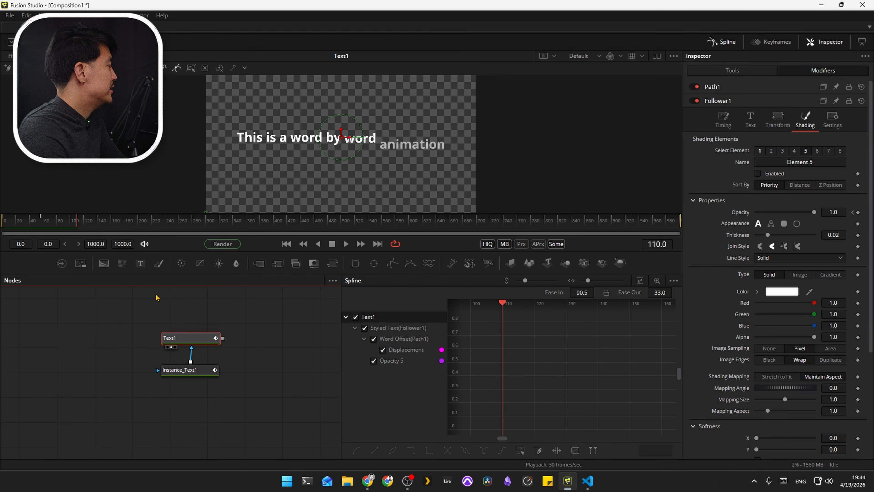
pyautogui.moveTo(51, 226); pyautogui.dragTo(1, 226)
pyautogui.press('space')
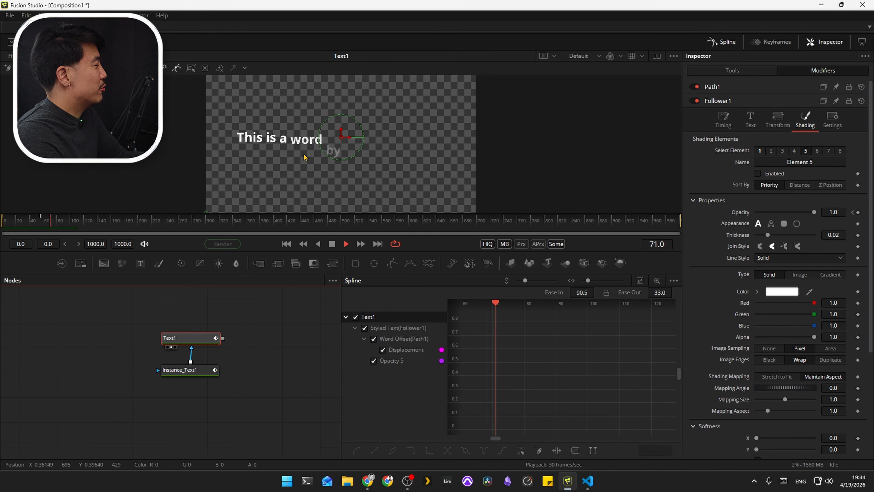
pyautogui.click(9, 226)
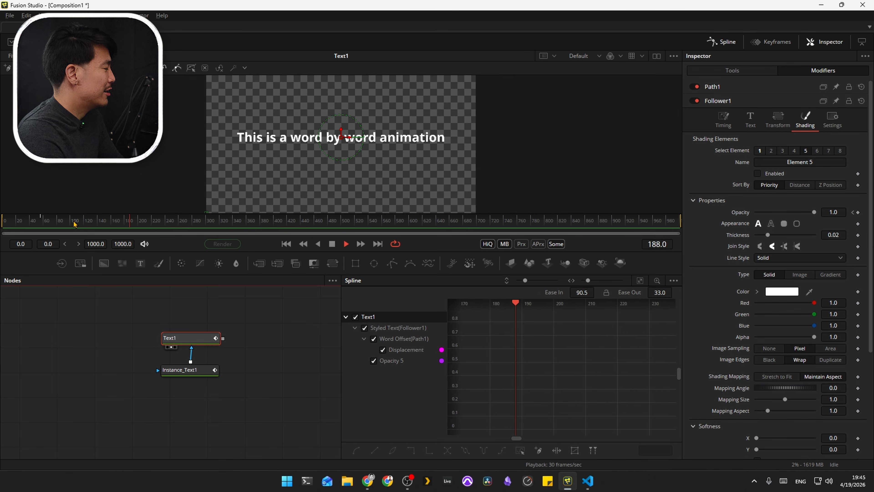
pyautogui.press('space')
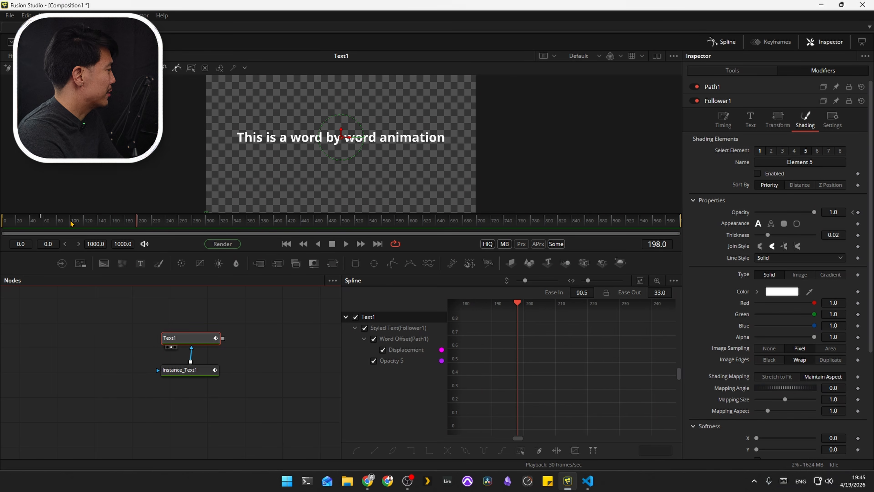
pyautogui.hotkey('ctrl', 'Left')
pyautogui.click(734, 71)
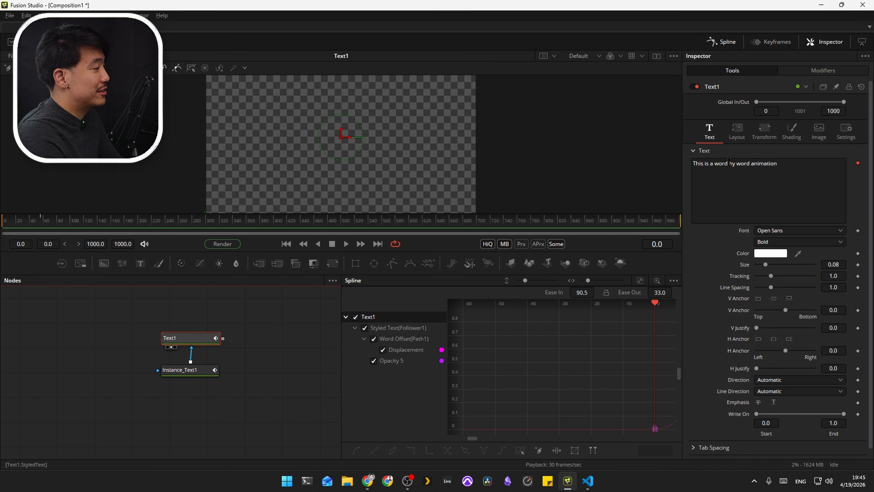
pyautogui.click(810, 73)
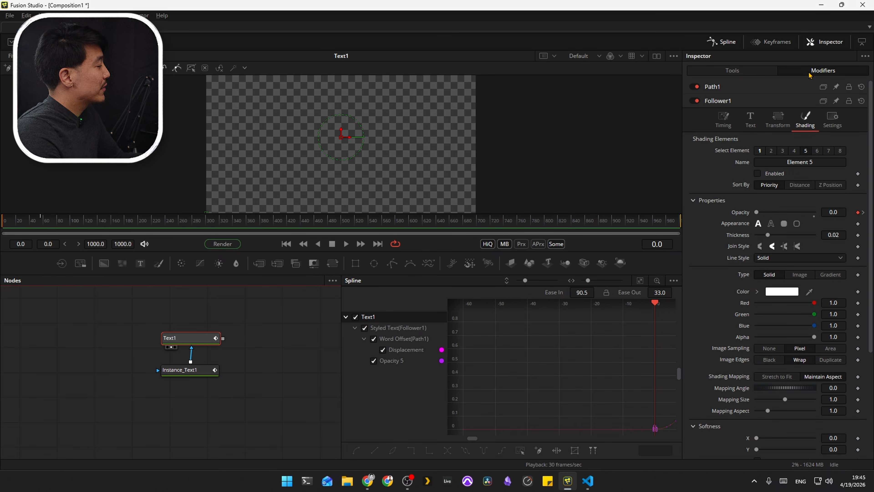
pyautogui.scroll(-5, 836, 107)
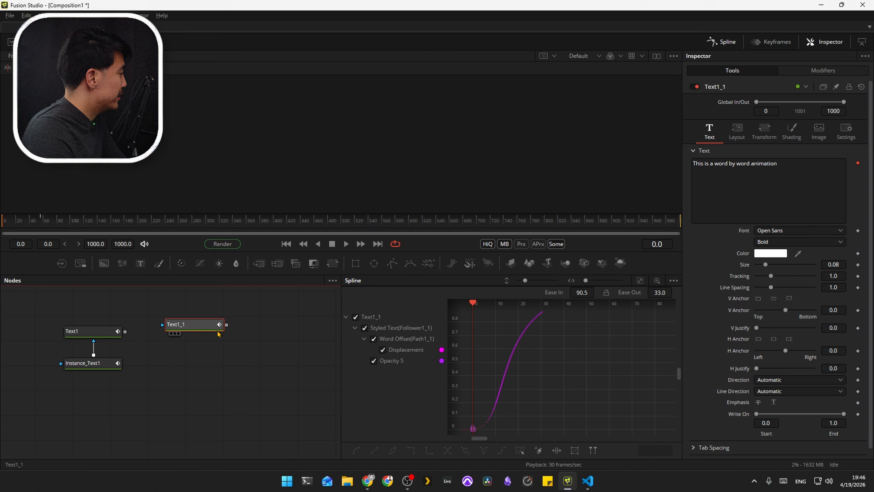
# Step: View the duplicate node Text1_1, set its follower's transform to Characters, and clear the follower's offset and opacity animation
pyautogui.moveTo(217, 333); pyautogui.dragTo(245, 337)
pyautogui.press('1')
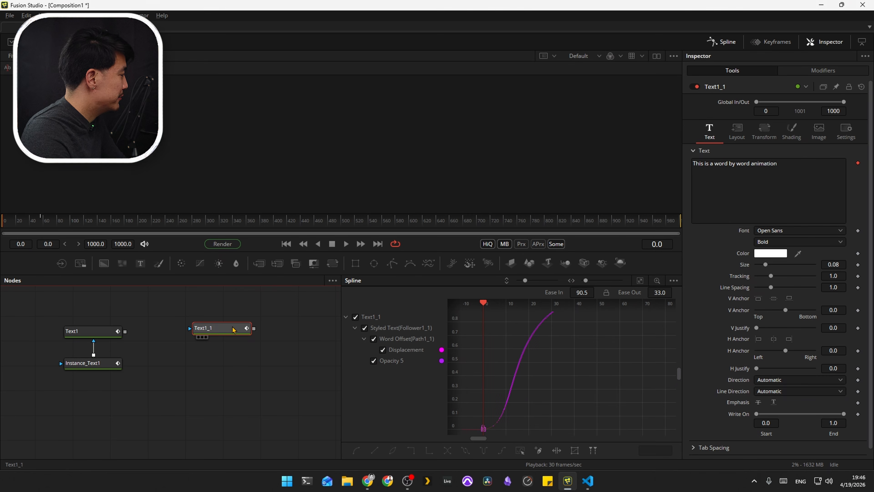
pyautogui.click(823, 70)
pyautogui.click(790, 137)
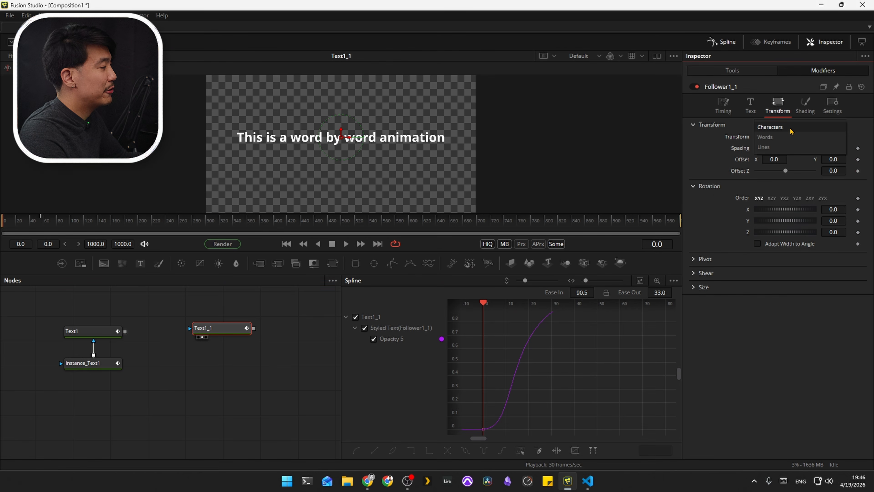
pyautogui.click(790, 129)
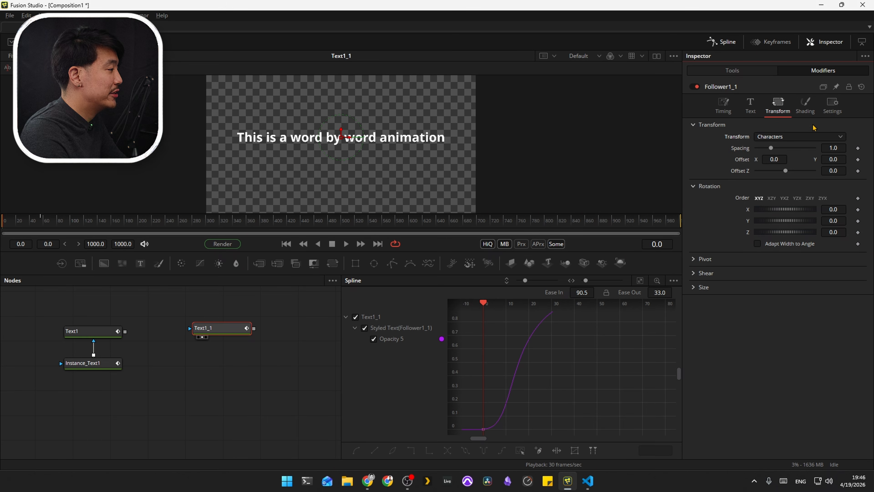
pyautogui.click(807, 109)
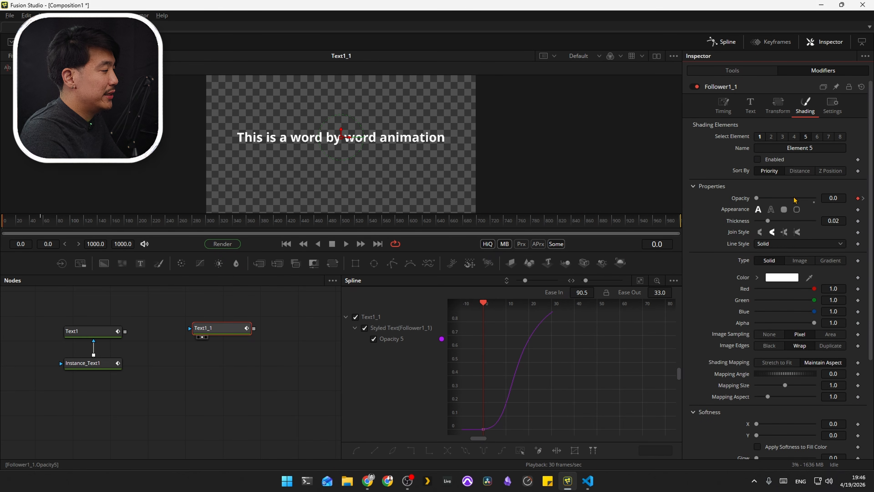
pyautogui.hotkey('ctrl', 'z')
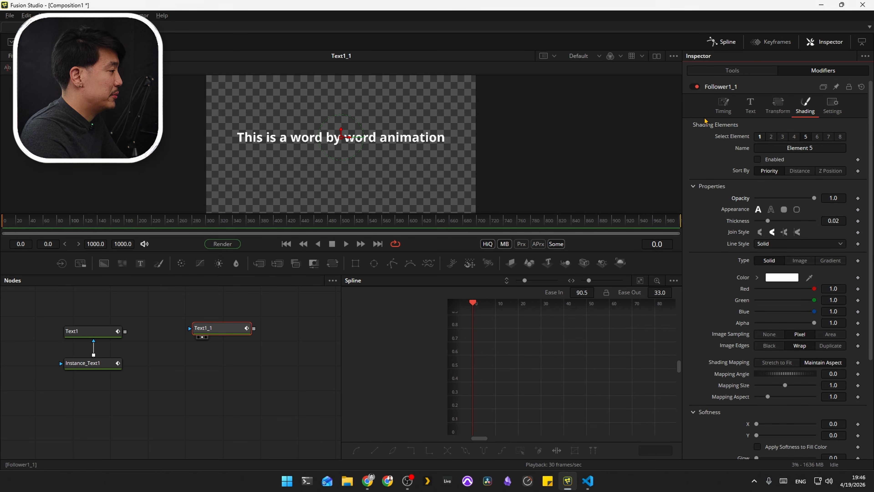
# Step: Set Follower1_1's timing order to Manual Curve and keyframe Delay by Character Position at 0
pyautogui.click(724, 109)
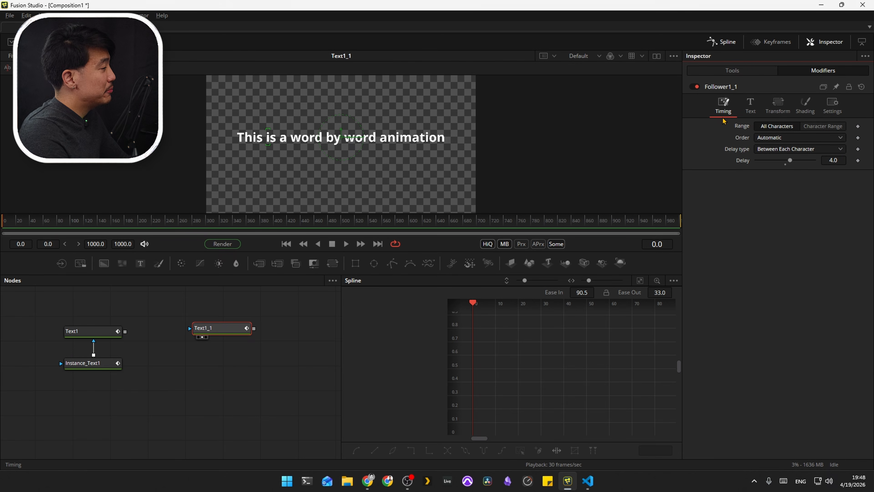
pyautogui.click(767, 138)
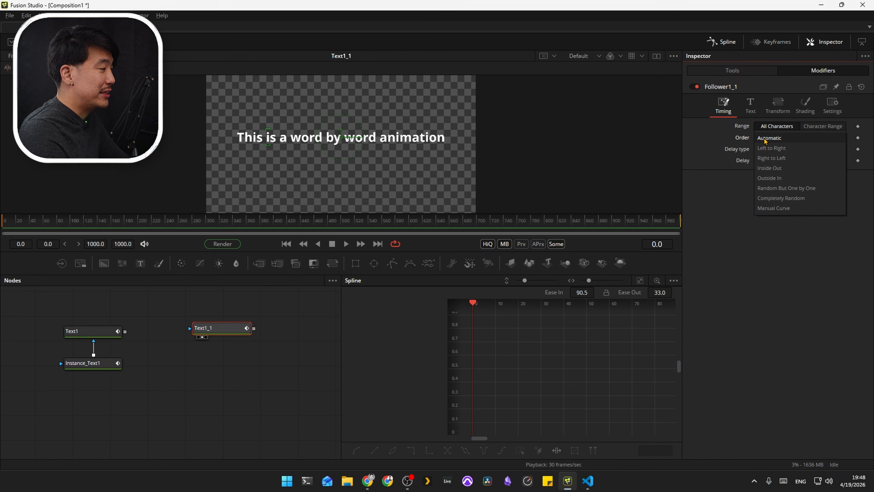
pyautogui.click(773, 208)
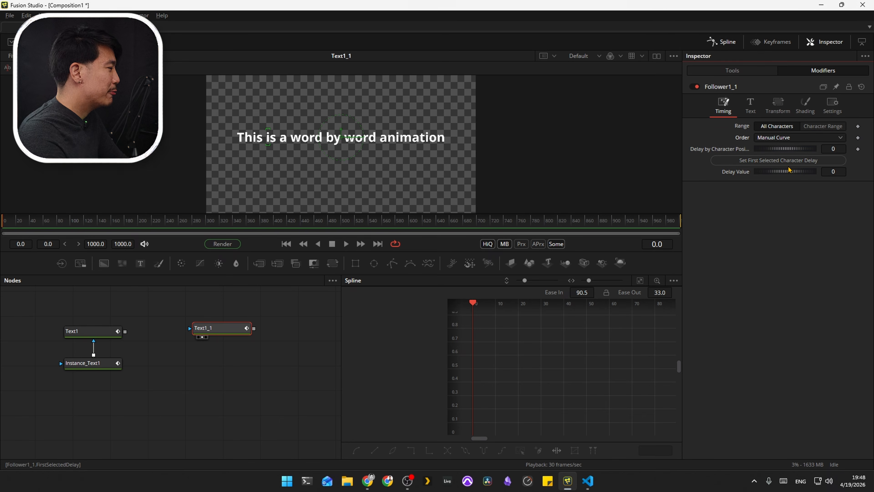
pyautogui.click(858, 149)
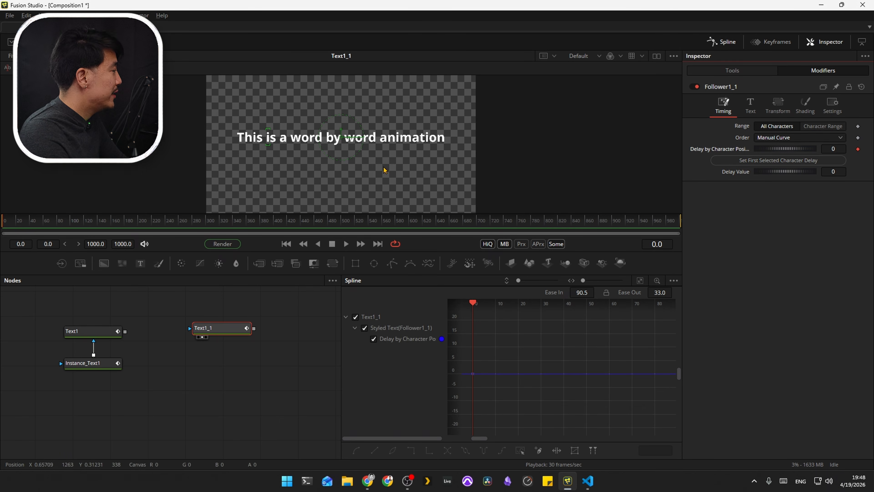
# Step: Select the letter T of "This" and apply a delay value of 0 to that first character
pyautogui.click(240, 128)
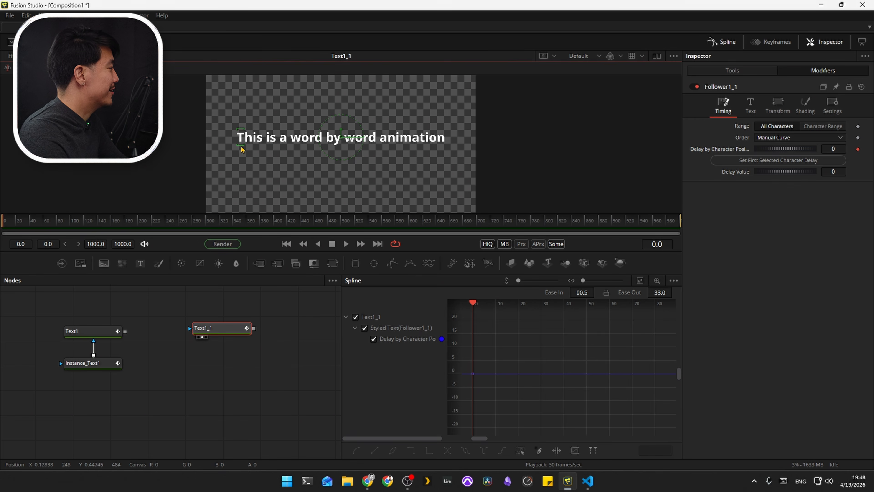
pyautogui.moveTo(261, 126); pyautogui.dragTo(241, 148)
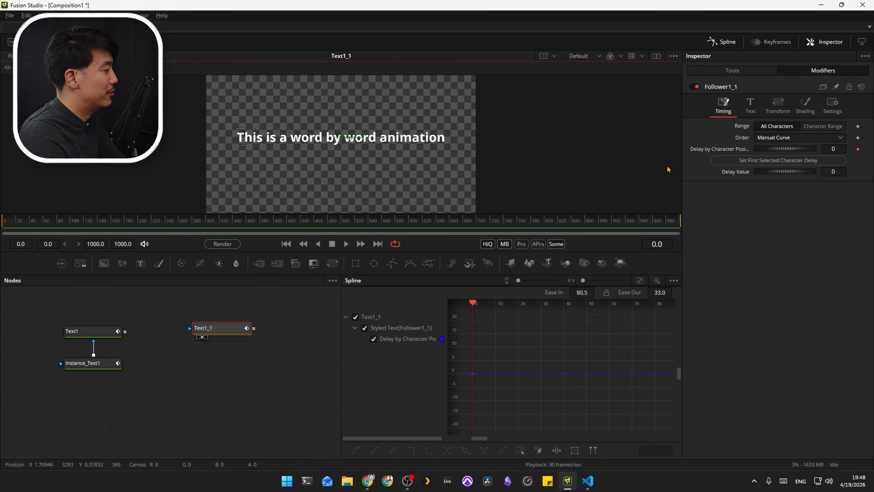
pyautogui.click(764, 162)
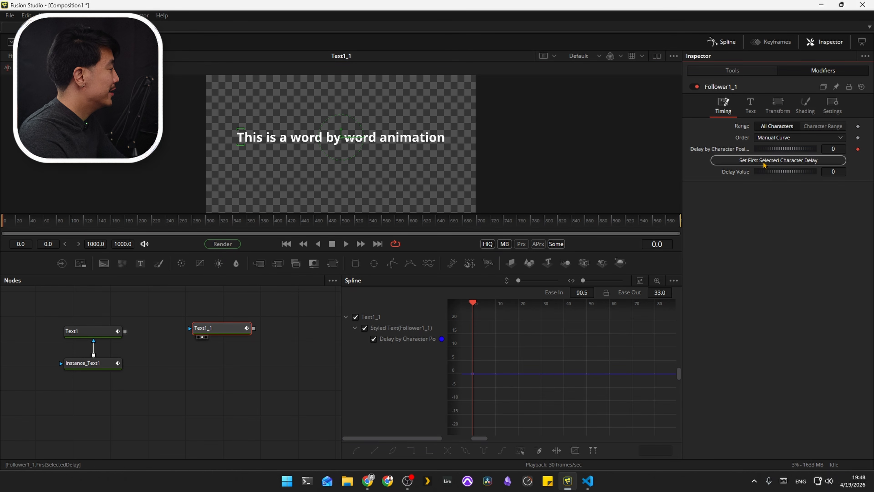
# Step: Set the delay value to 7 and apply it to the letter i at the start of "is"
pyautogui.click(836, 172)
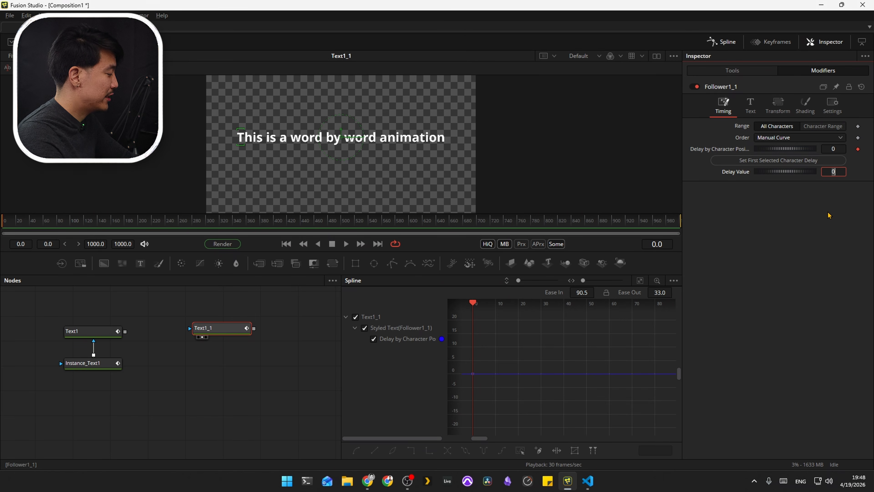
pyautogui.write('7')
pyautogui.press('Return')
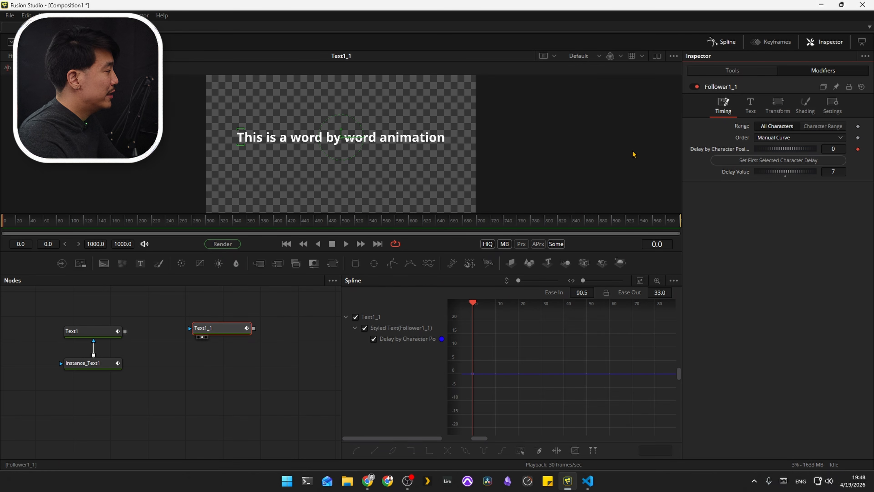
pyautogui.click(269, 133)
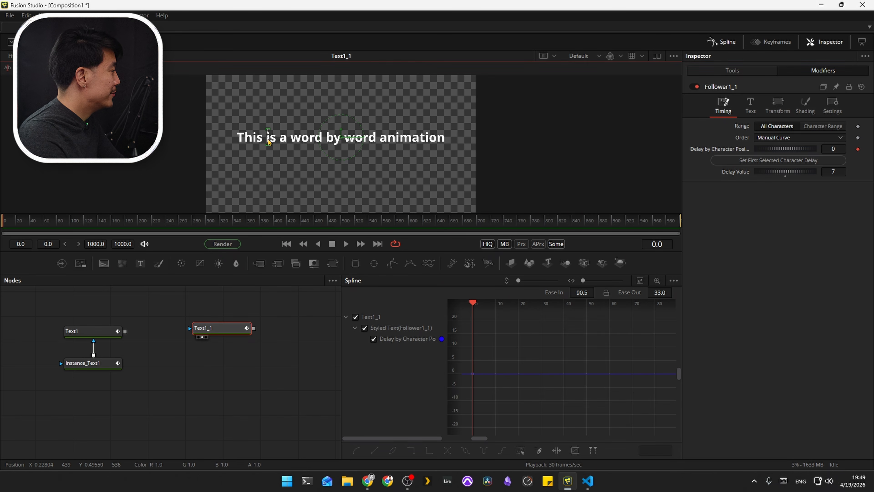
pyautogui.click(812, 161)
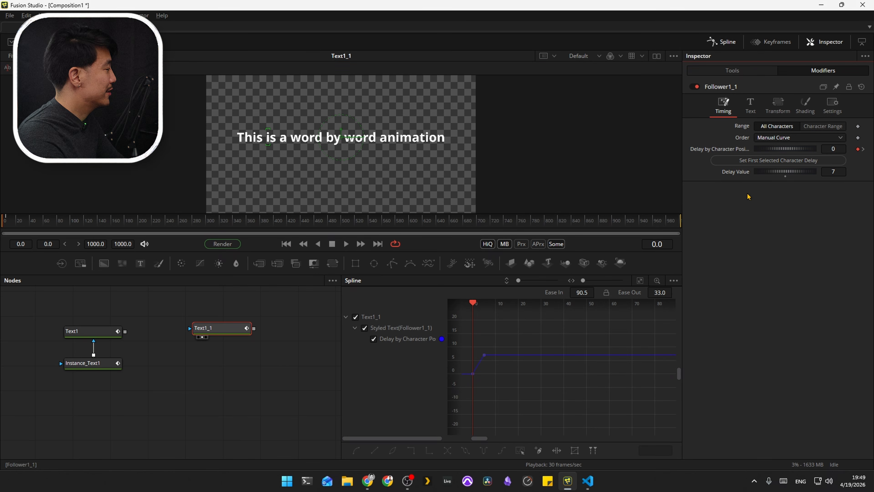
# Step: Set the composition's global end time to 200 and move to the next delay keyframe at frame 5
pyautogui.moveTo(114, 243); pyautogui.dragTo(139, 243)
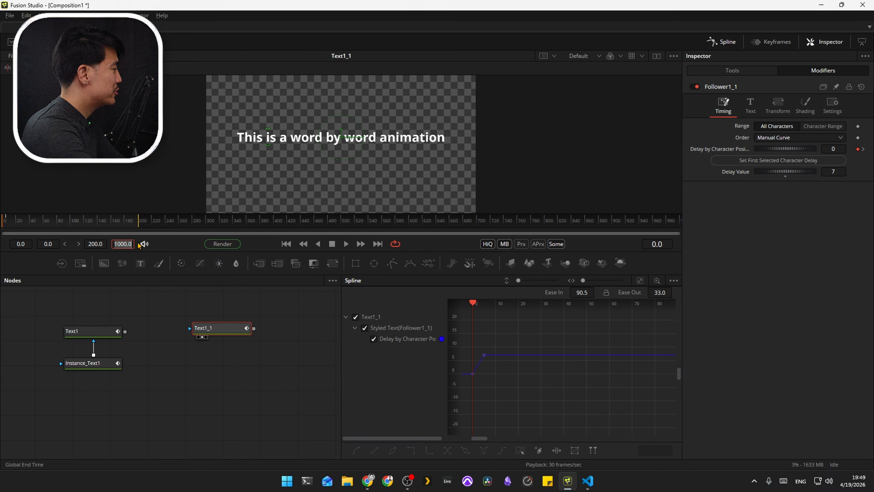
pyautogui.write('20')
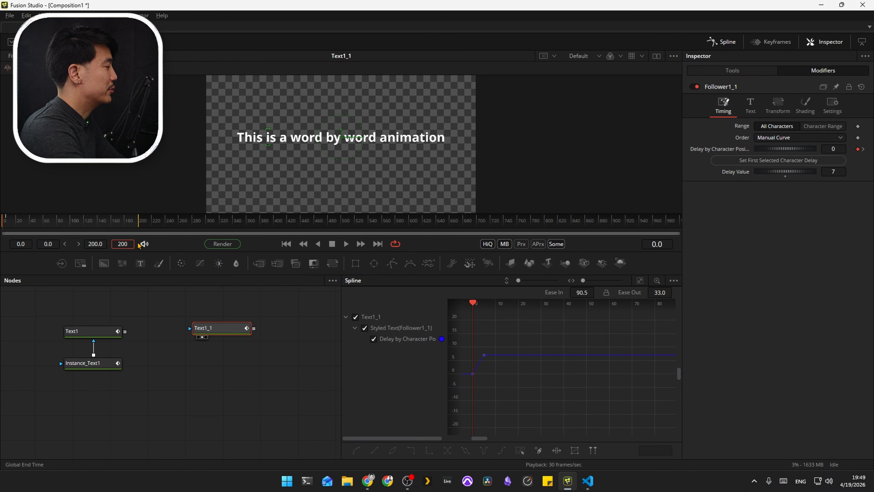
pyautogui.write('0')
pyautogui.press('Return')
pyautogui.hotkey('alt', ']')
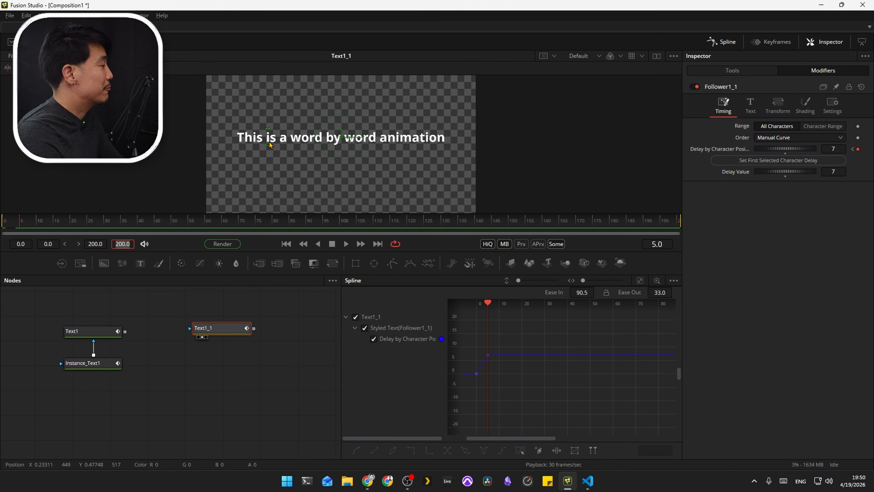
# Step: Select the single-letter word "a" and apply a delay value of 14 to it
pyautogui.click(140, 196)
pyautogui.click(284, 146)
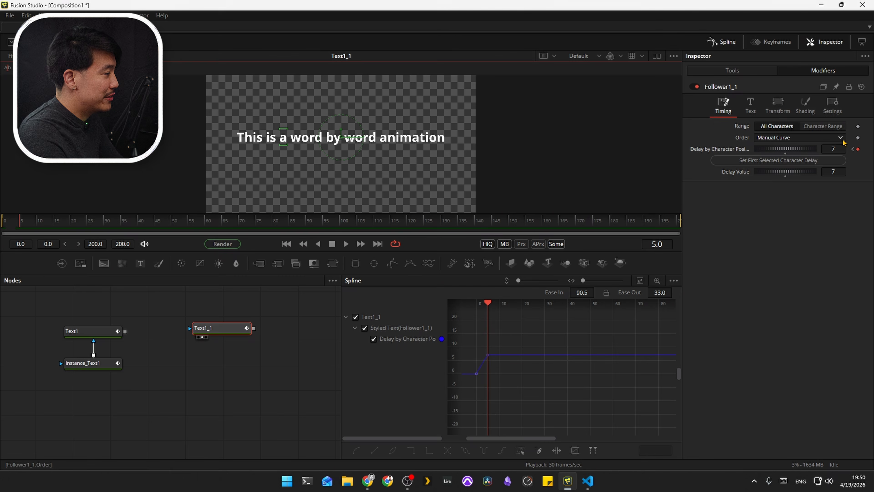
pyautogui.click(834, 171)
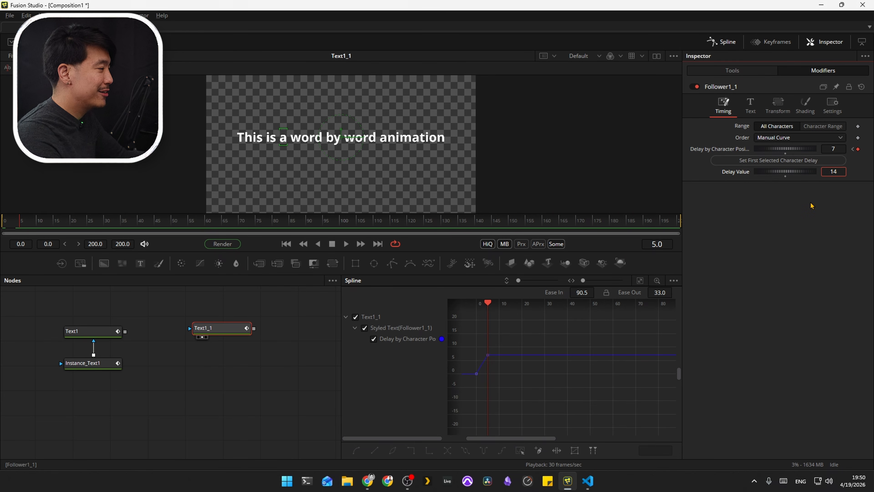
pyautogui.press('Return')
pyautogui.click(778, 160)
# Step: Select the w of the first "word" and apply a delay value of 21 to it
pyautogui.click(300, 147)
pyautogui.click(833, 171)
pyautogui.write('21')
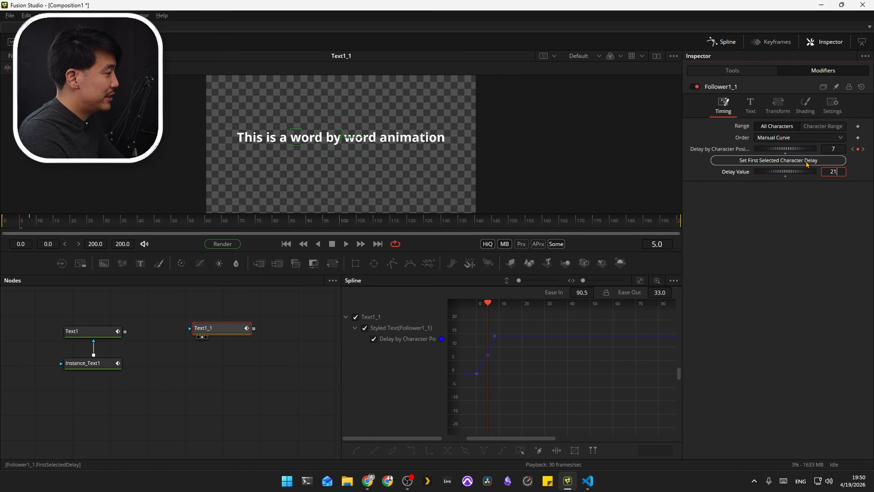
pyautogui.click(807, 162)
# Step: Apply delay values of 28, 35 and 42 to the first letters of "by", the second "word" and "animation"
pyautogui.click(331, 139)
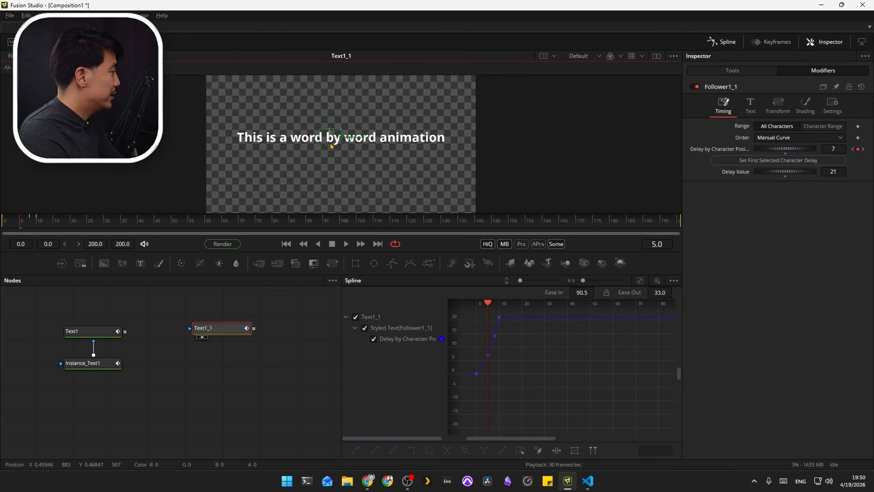
pyautogui.click(833, 171)
pyautogui.write('35')
pyautogui.click(835, 161)
pyautogui.click(836, 170)
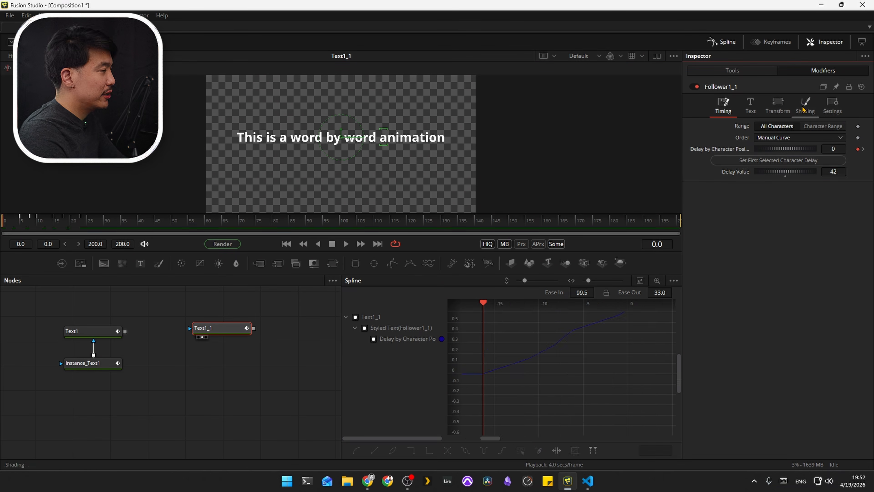
# Step: In Follower1_1's shading element 1, keyframe the position offset at 0 on frame 20
pyautogui.click(805, 105)
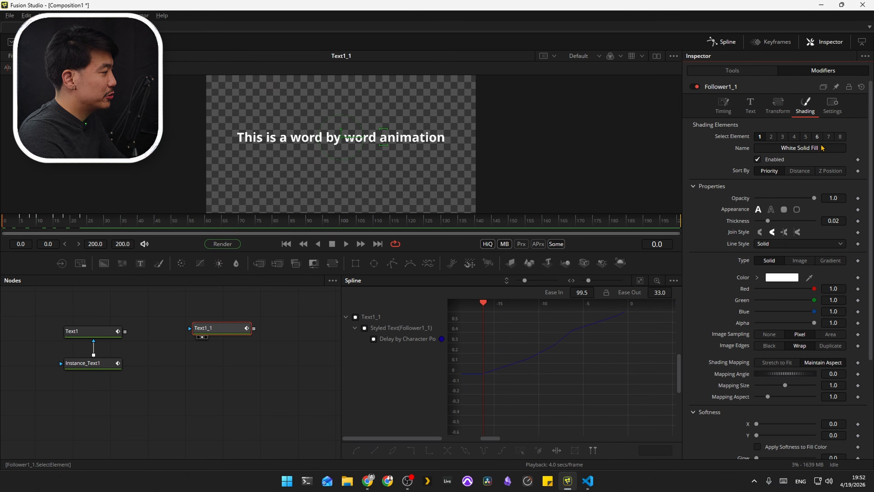
pyautogui.scroll(-5, 830, 186)
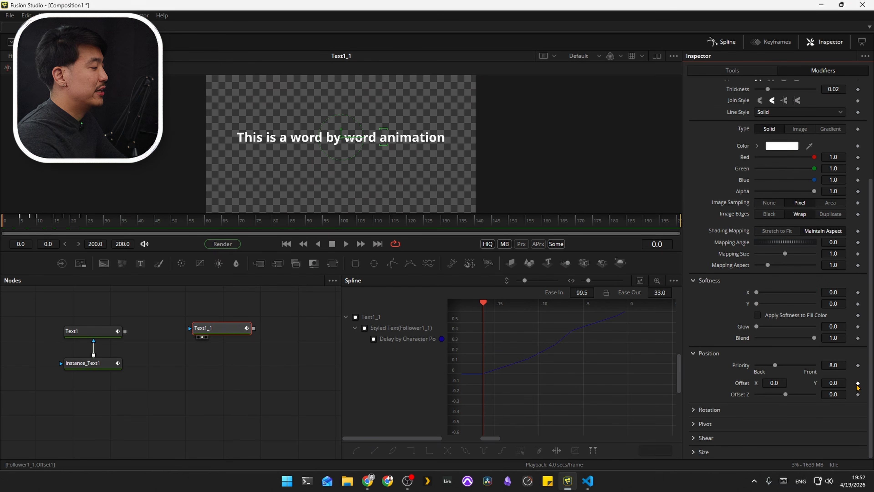
pyautogui.click(71, 224)
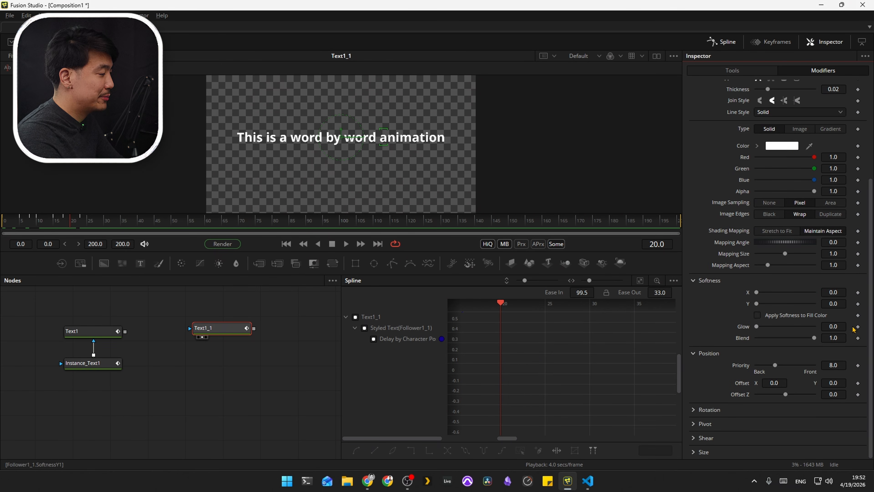
pyautogui.click(858, 383)
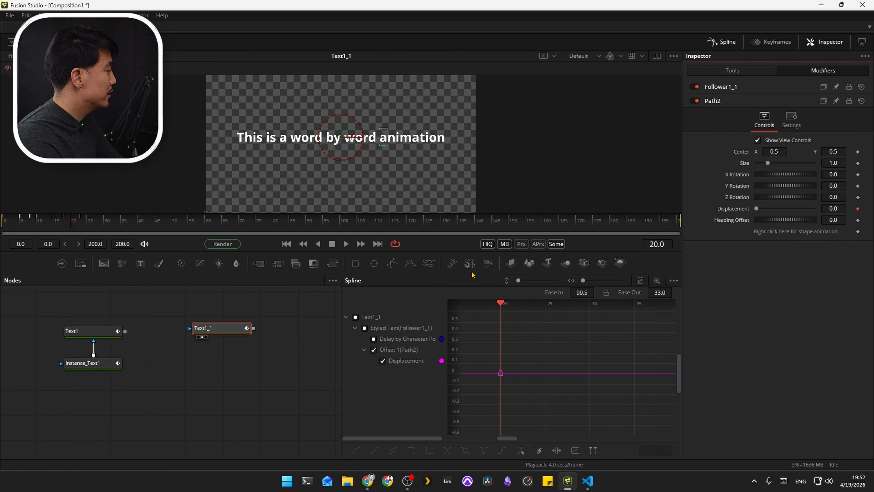
# Step: At frame 0, lower Follower1_1's shading offset Y to -0.788
pyautogui.moveTo(70, 224); pyautogui.dragTo(2, 223)
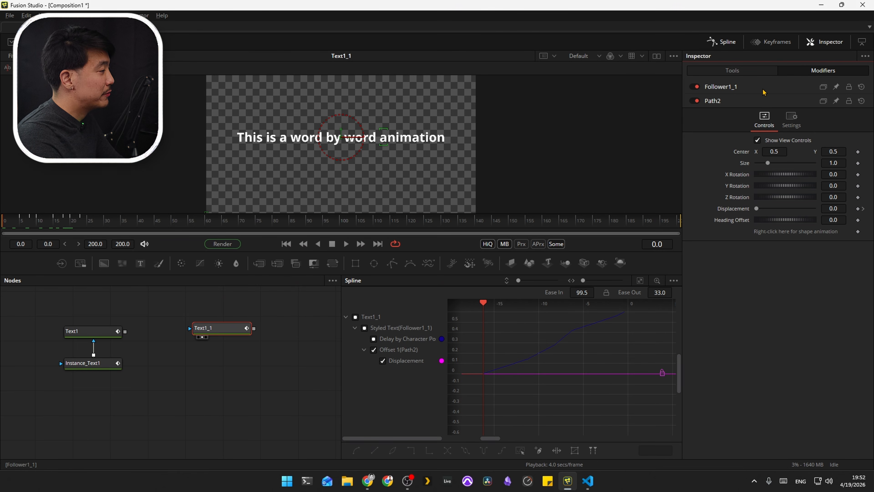
pyautogui.click(740, 87)
pyautogui.scroll(-10, 791, 275)
pyautogui.moveTo(833, 369); pyautogui.dragTo(765, 368)
# Step: Smooth the offset's Displacement curve with an ease in of 100, play the animation and return to frame 0
pyautogui.moveTo(593, 359); pyautogui.dragTo(582, 414)
pyautogui.moveTo(627, 385); pyautogui.dragTo(615, 399)
pyautogui.hotkey('ctrl', 'a')
pyautogui.press('f')
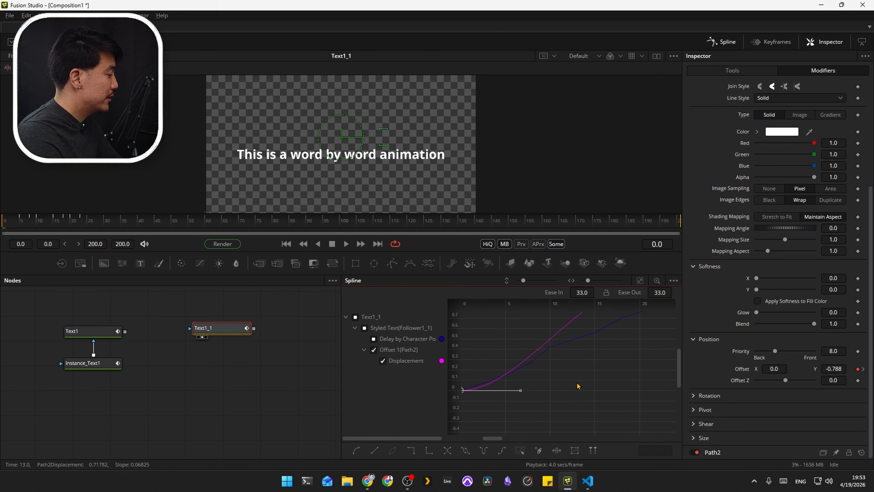
pyautogui.press('space')
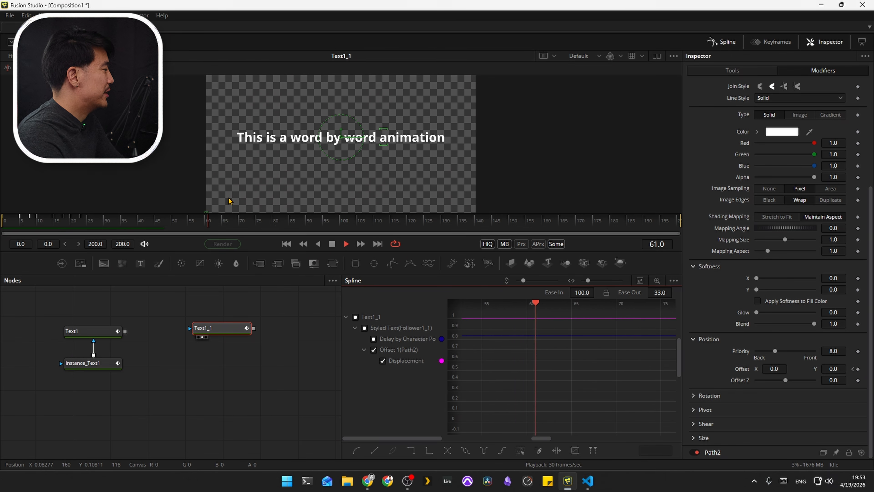
pyautogui.moveTo(103, 222); pyautogui.dragTo(1, 227)
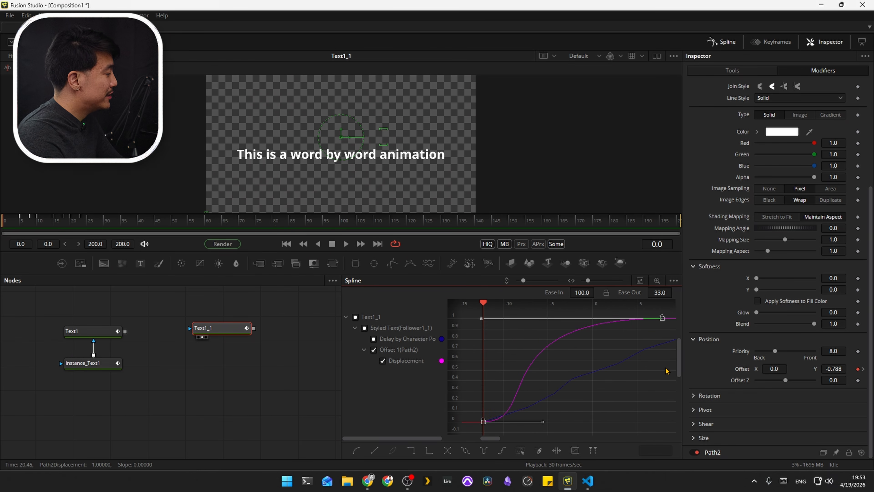
# Step: Show only the Delay by Character Position curve in the spline editor and go to frame 1
pyautogui.click(374, 350)
pyautogui.click(373, 338)
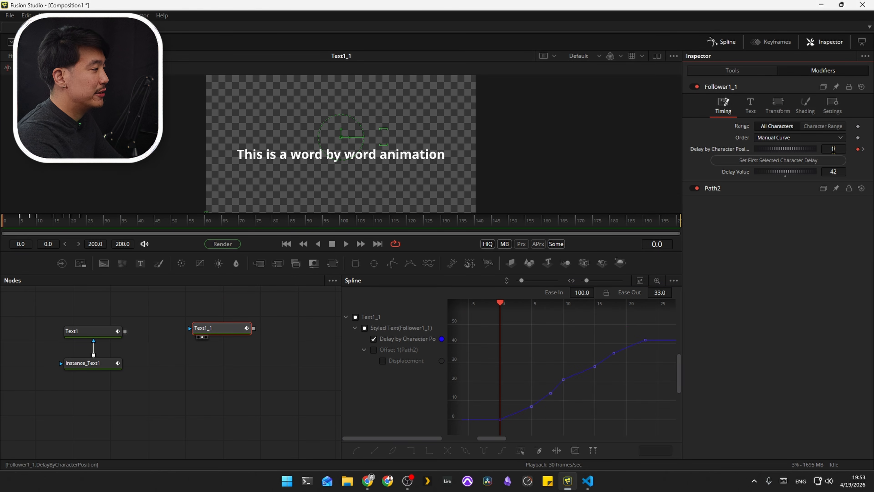
pyautogui.doubleClick(658, 244)
pyautogui.write('1')
pyautogui.press('Return')
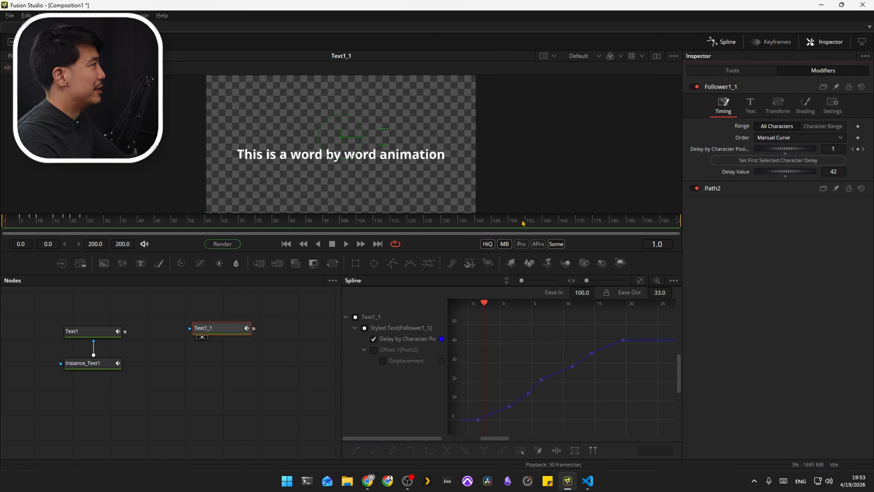
# Step: Convert all Delay by Character Position keyframes to Step In interpolation and play the animation
pyautogui.moveTo(609, 319); pyautogui.dragTo(468, 426)
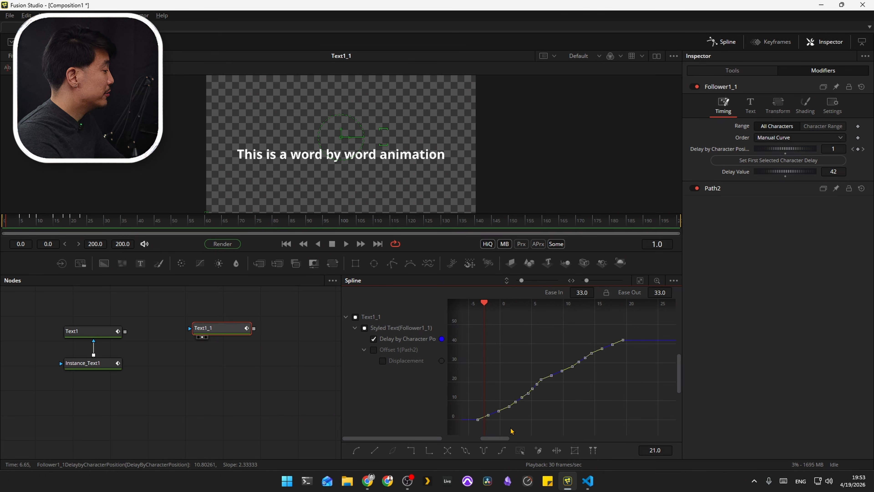
pyautogui.click(411, 451)
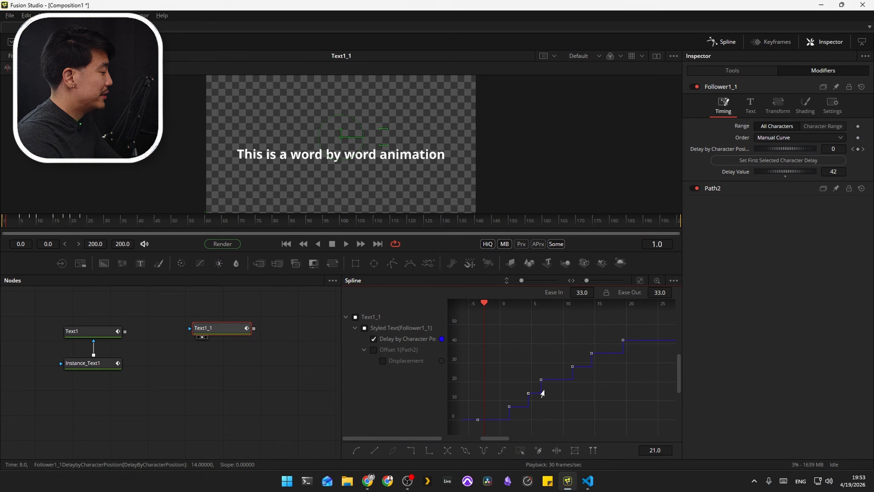
pyautogui.press('space')
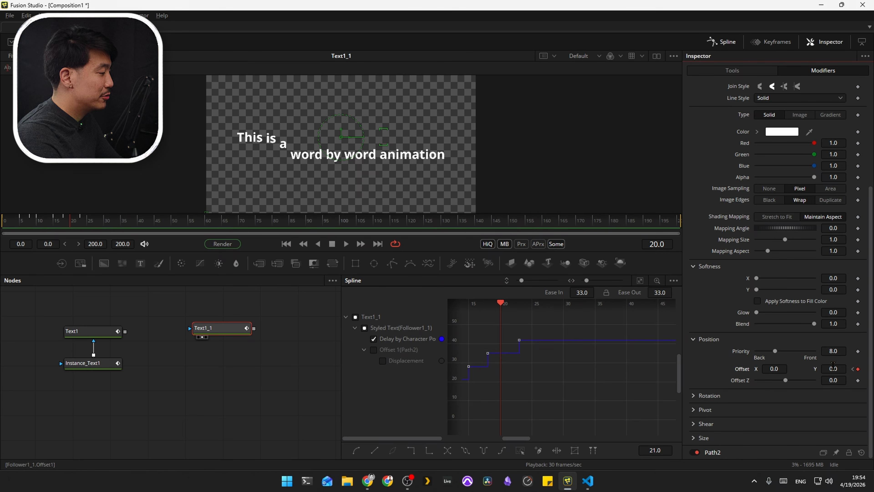
# Step: Keyframe the shading element's opacity at 1.0 on frame 20 and at 0 on frame 0
pyautogui.scroll(5, 855, 310)
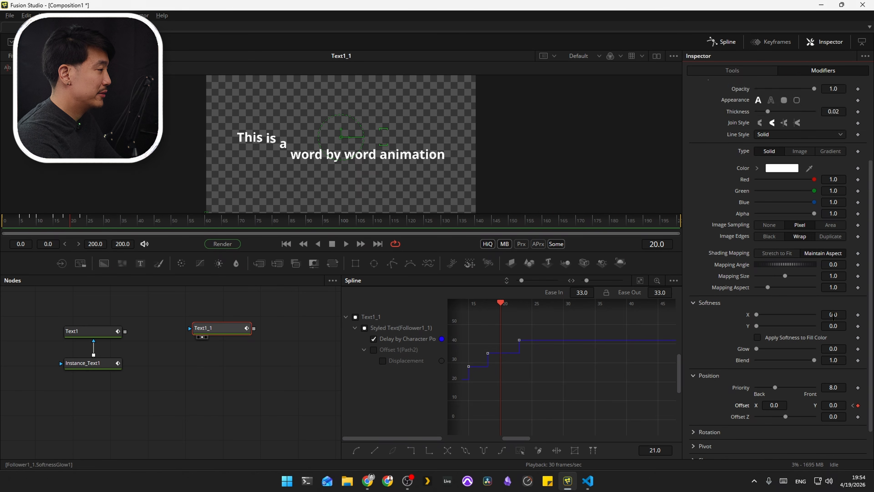
pyautogui.click(857, 199)
pyautogui.click(2, 229)
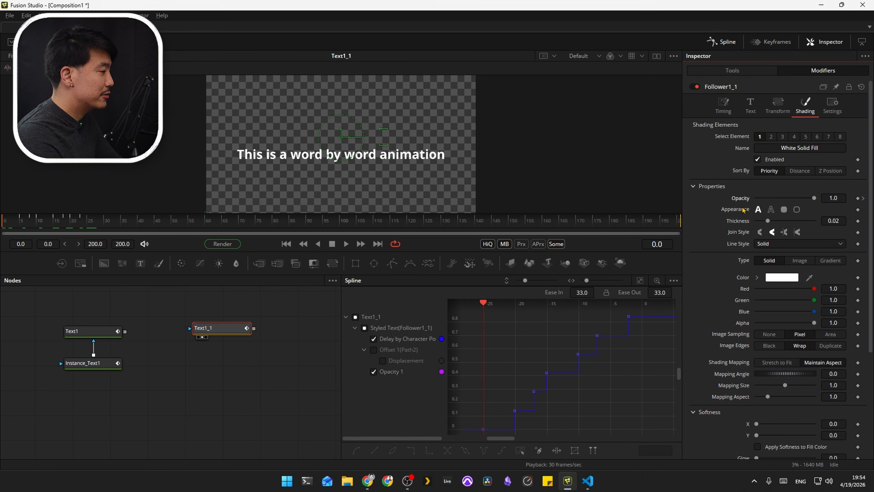
pyautogui.moveTo(813, 198); pyautogui.dragTo(752, 202)
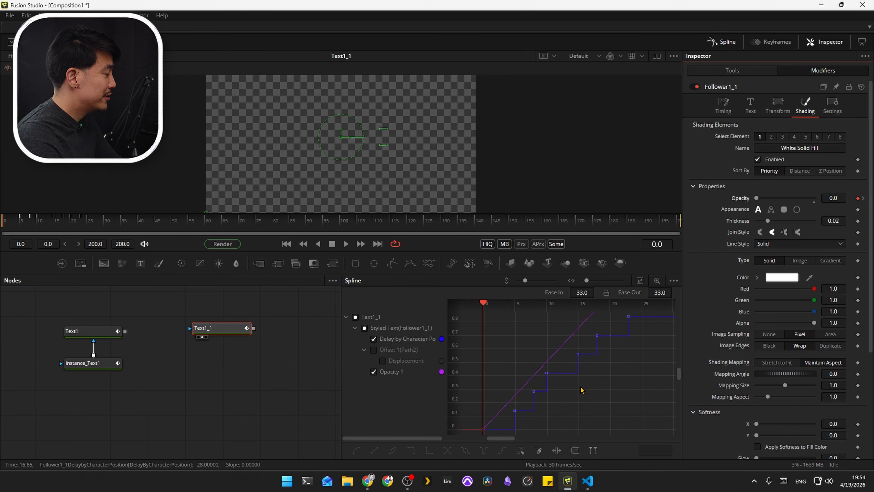
# Step: Isolate the Opacity 1 curve, smooth it with an ease in of 97, and play the animation
pyautogui.click(373, 339)
pyautogui.hotkey('ctrl', 'a')
pyautogui.press('f')
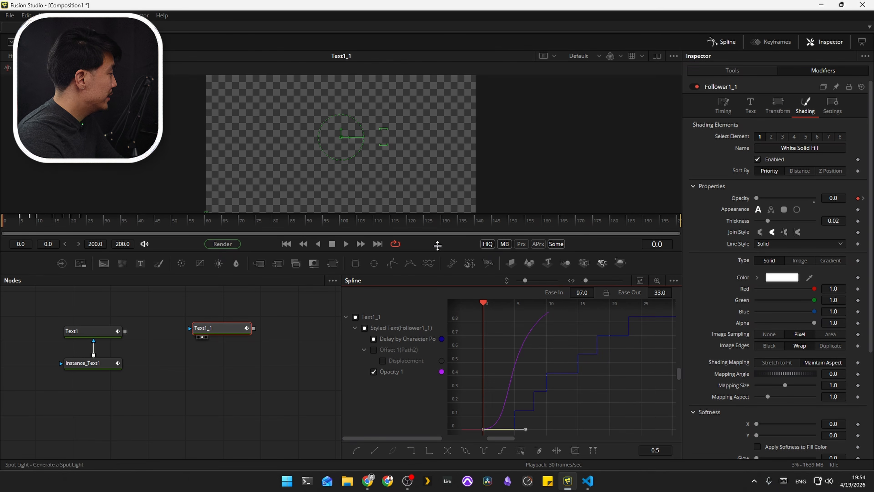
pyautogui.press('space')
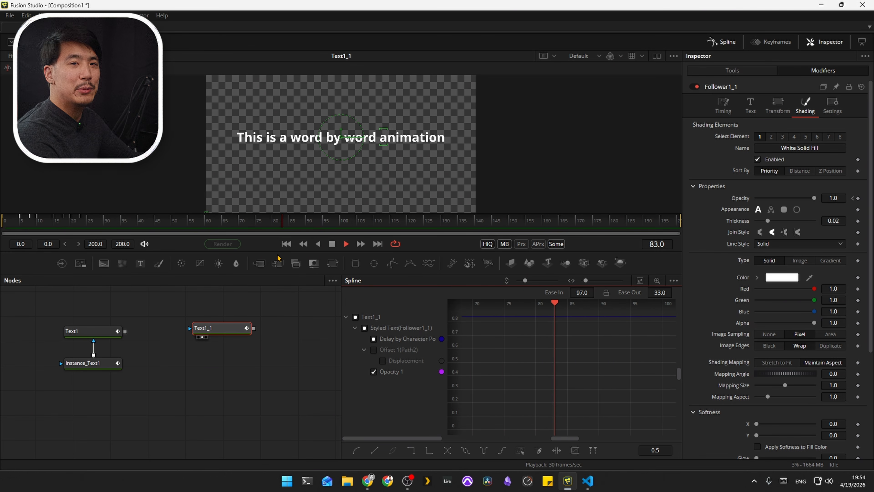
pyautogui.press('space')
pyautogui.moveTo(91, 223); pyautogui.dragTo(2, 229)
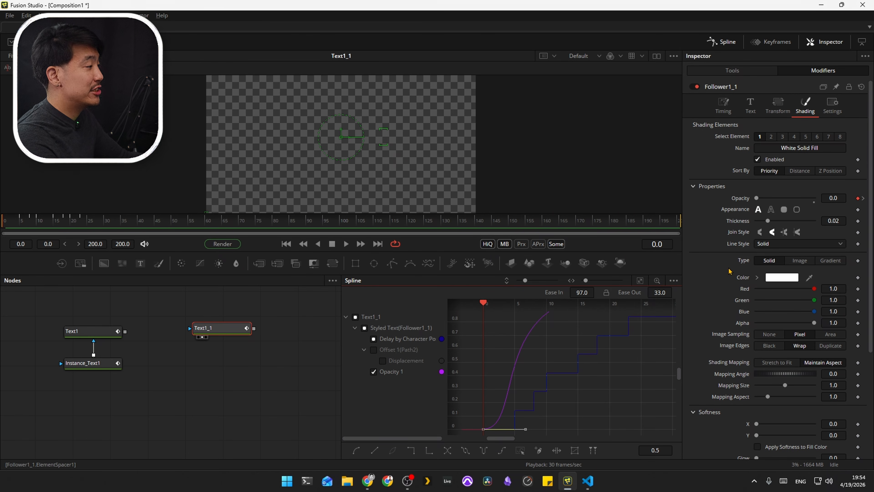
# Step: Keyframe the shading element's Softness Y at 0 on frame 20 and at 5.51 on frame 0
pyautogui.scroll(-5, 728, 271)
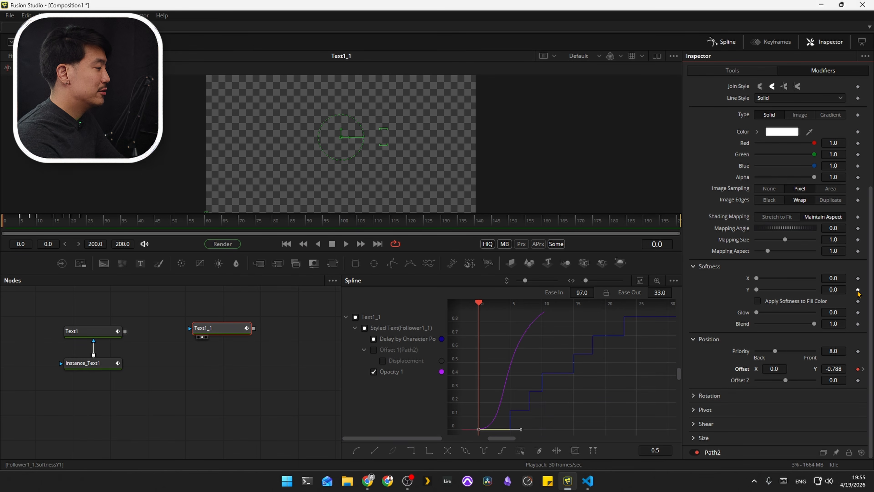
pyautogui.click(863, 370)
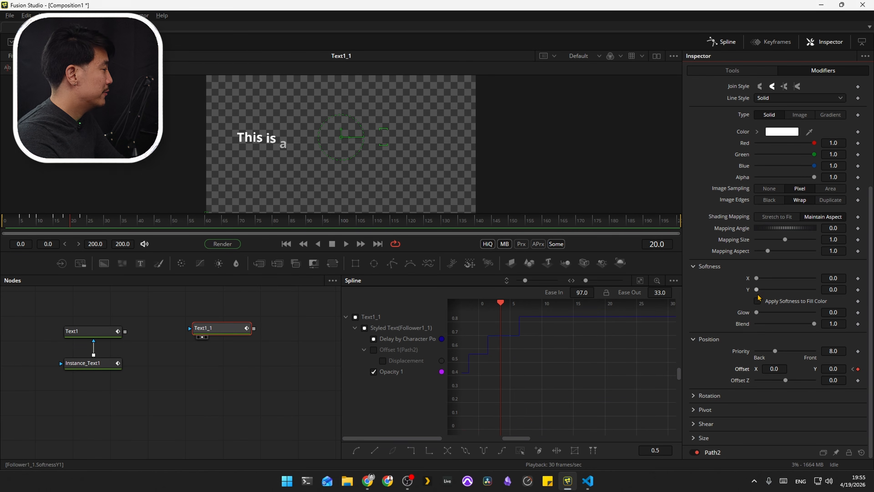
pyautogui.click(858, 290)
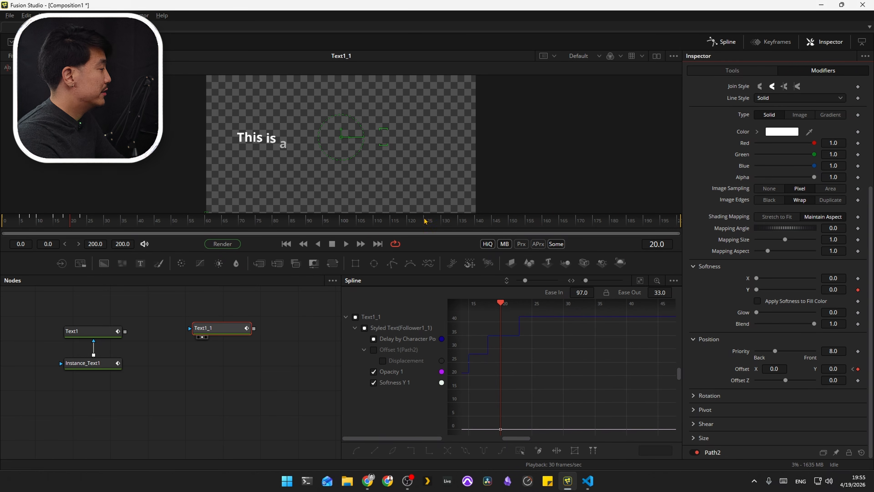
pyautogui.moveTo(110, 214); pyautogui.dragTo(5, 222)
pyautogui.moveTo(756, 289); pyautogui.dragTo(772, 289)
# Step: Isolate the Softness Y 1 curve, smooth it with an ease in of 100, and play the animation from frame 0
pyautogui.click(415, 383)
pyautogui.hotkey('ctrl', 'a')
pyautogui.hotkey('ctrl', 'f')
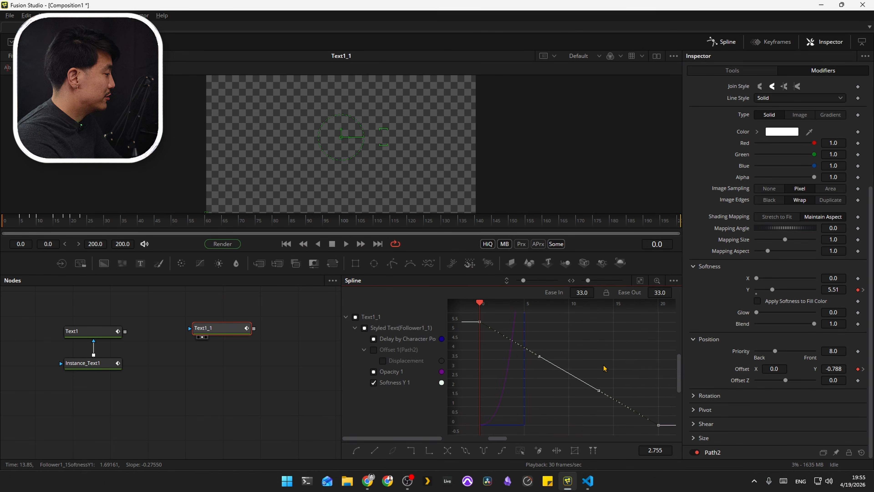
pyautogui.press('f')
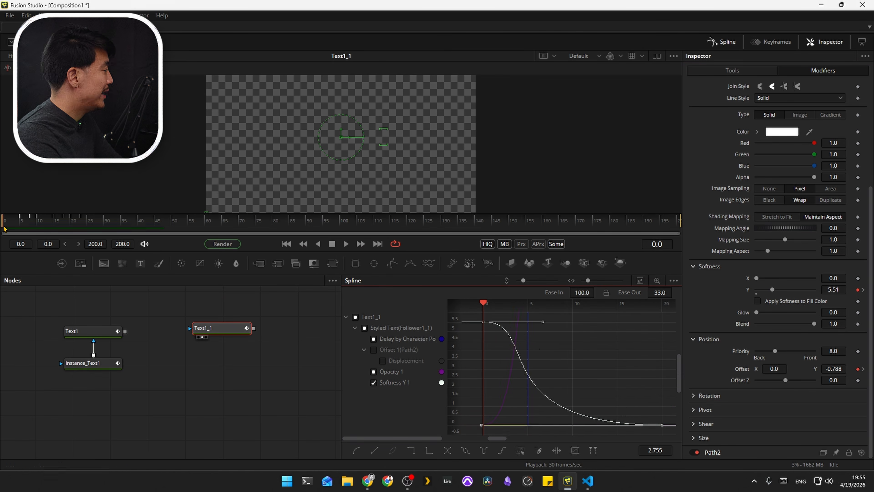
pyautogui.moveTo(4, 227)
pyautogui.mouseDown()
pyautogui.moveTo(26, 226)
pyautogui.moveTo(2, 232)
pyautogui.mouseUp()
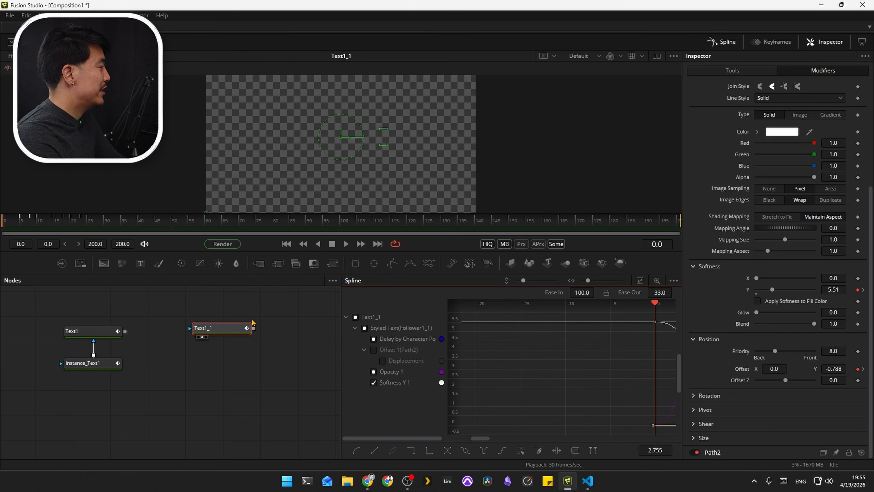
pyautogui.press('space')
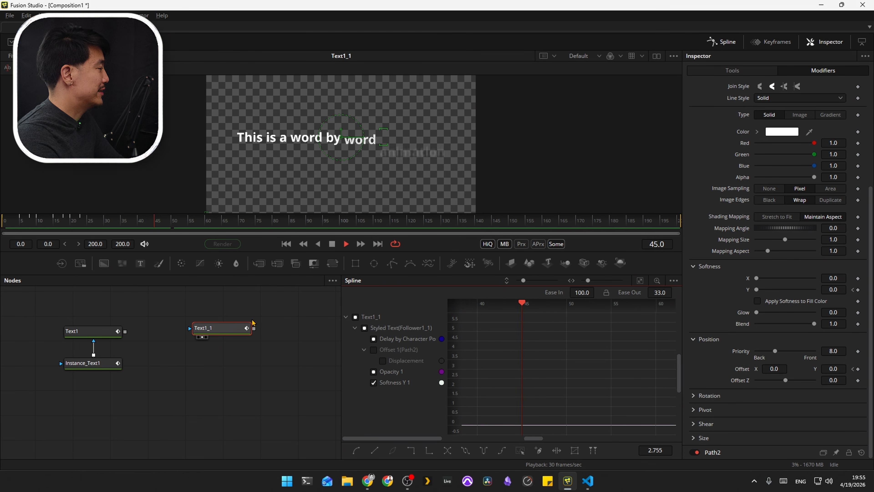
pyautogui.press('space')
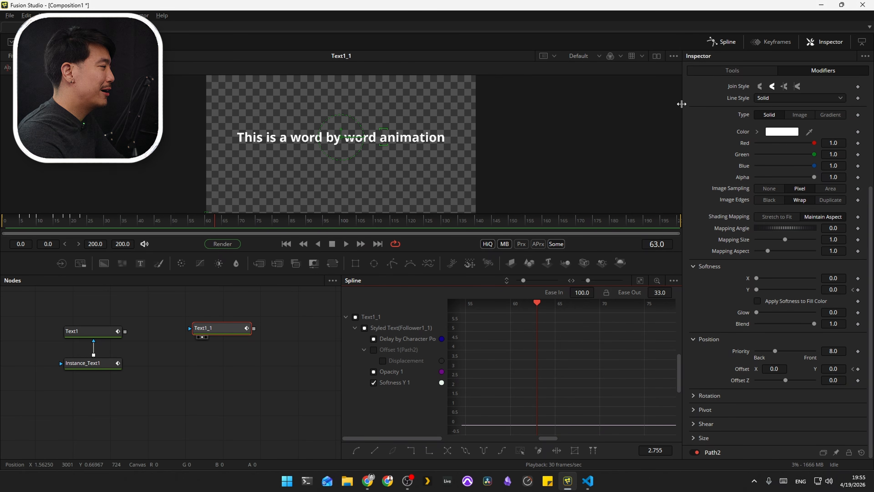
# Step: Insert an extra space between "is" and "a" in Text1_1's styled text
pyautogui.click(732, 70)
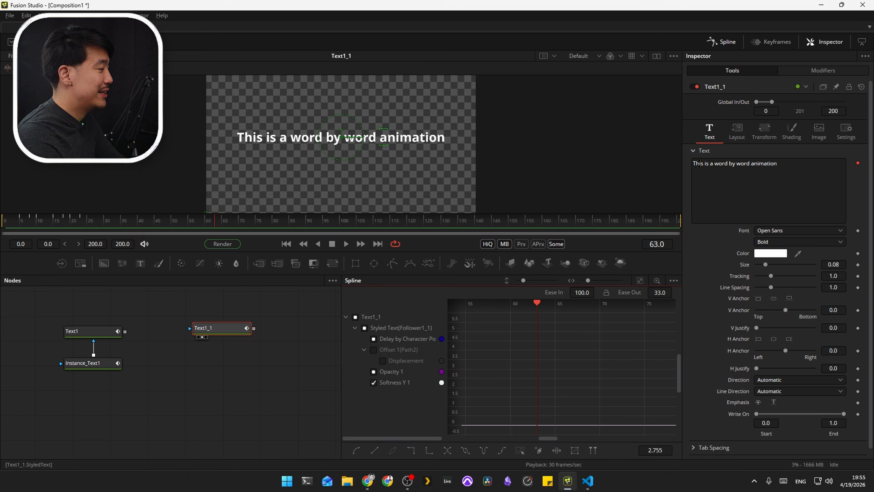
pyautogui.click(712, 163)
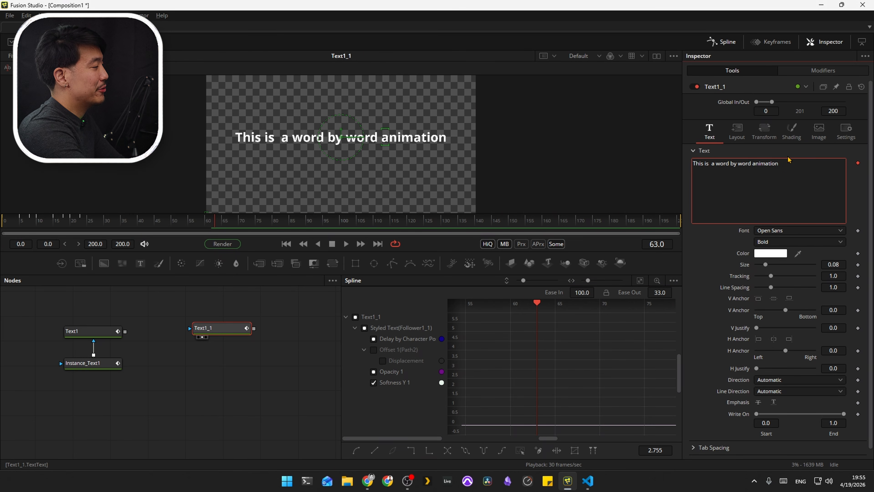
# Step: Insert "not" between "is" and "a" in Text1_1's styled text and play the animation from frame 0
pyautogui.write('not')
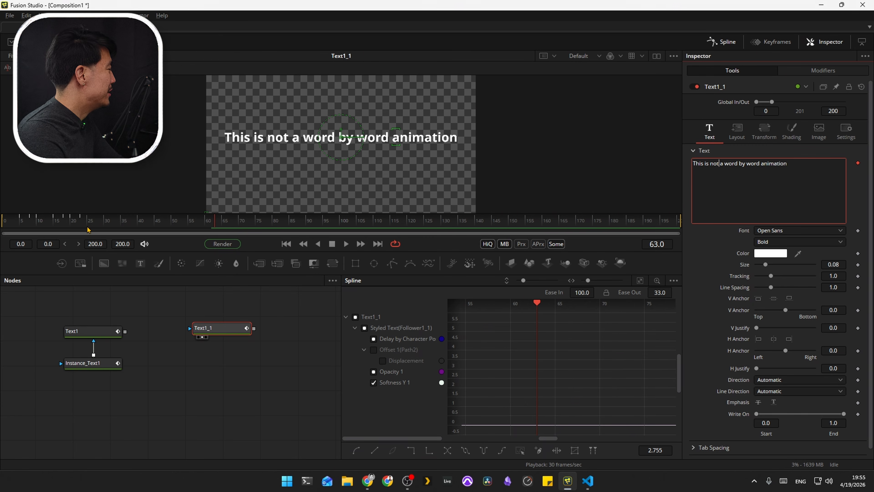
pyautogui.moveTo(80, 225); pyautogui.dragTo(2, 240)
pyautogui.press('space')
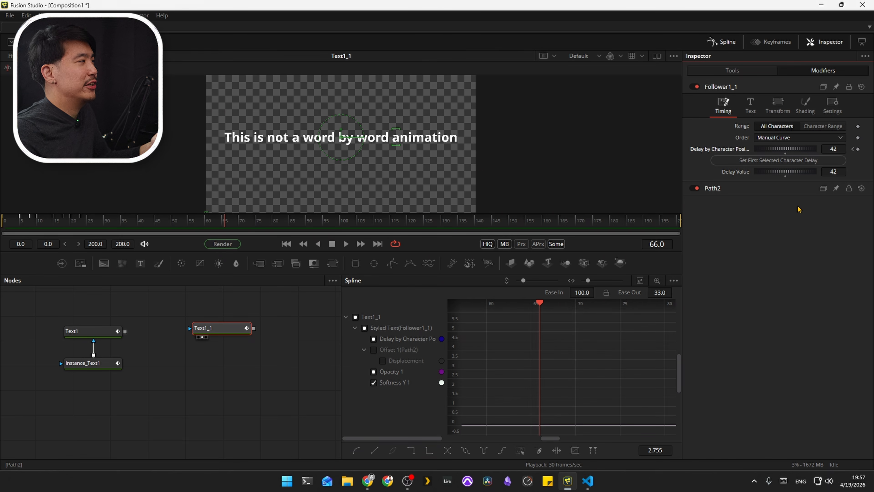
# Step: Switch to VS Code and compare the delay and text variables in expression.lua with the Follower's Delay Value and text in Fusion
pyautogui.click(587, 480)
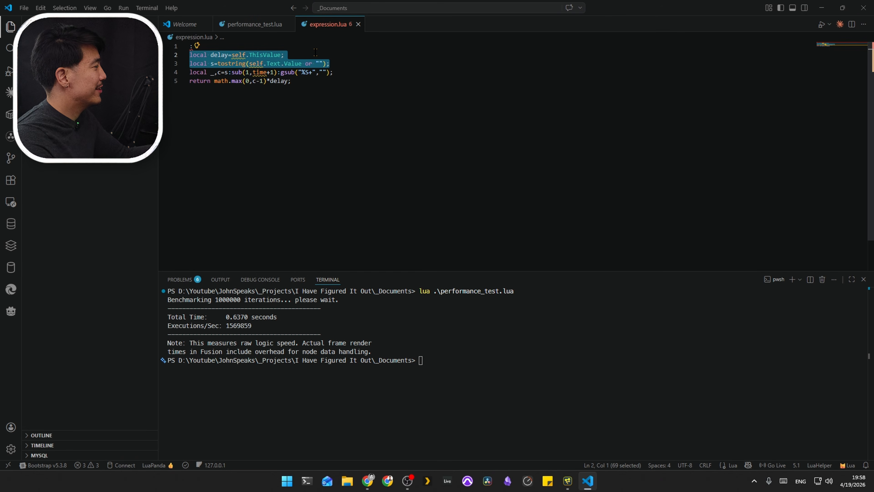
pyautogui.click(303, 54)
pyautogui.doubleClick(219, 55)
pyautogui.hotkey('alt', 'Tab')
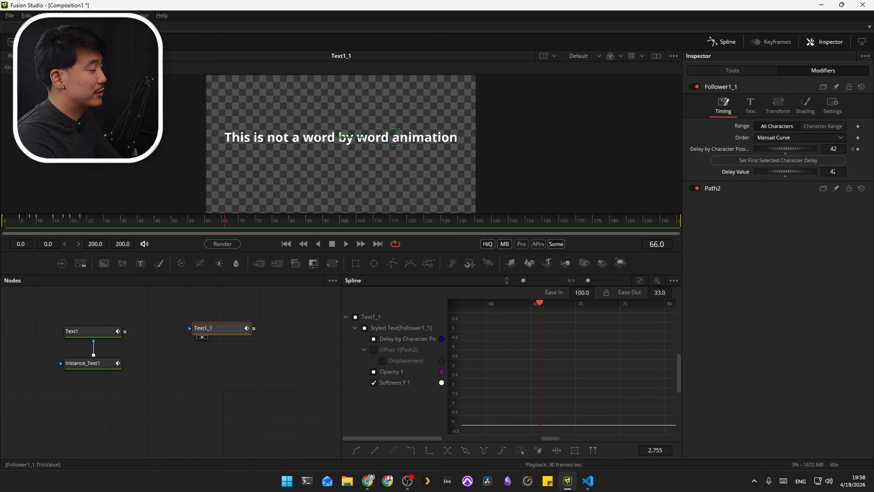
pyautogui.hotkey('alt', 'Tab')
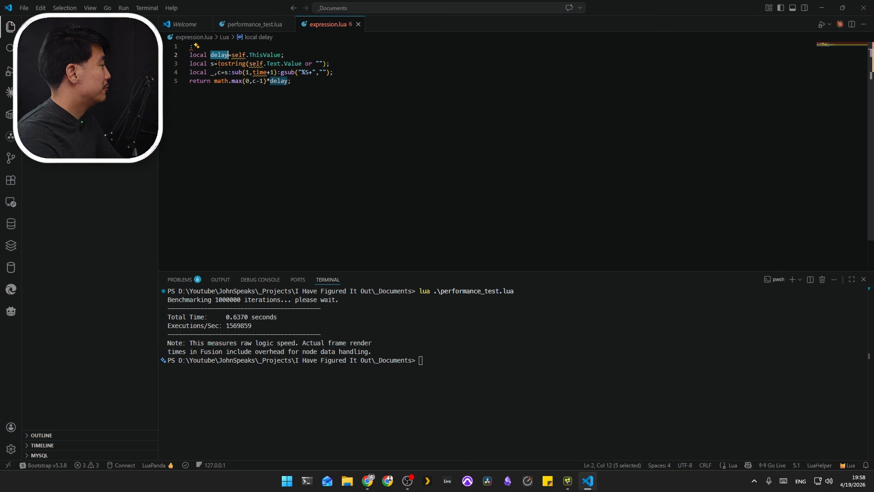
pyautogui.hotkey('alt', 'Tab')
pyautogui.click(750, 105)
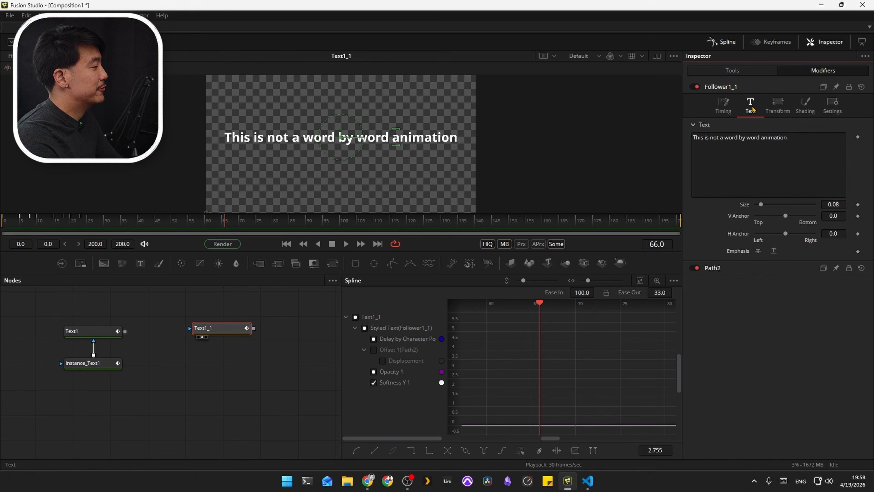
pyautogui.hotkey('alt', 'Tab')
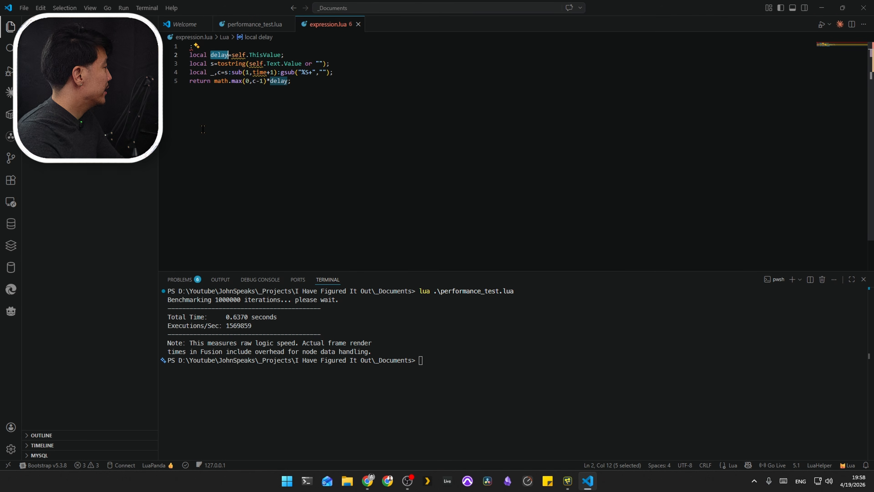
# Step: Examine how the last two lines of expression.lua count the words in the text and multiply them by the delay
pyautogui.click(229, 72)
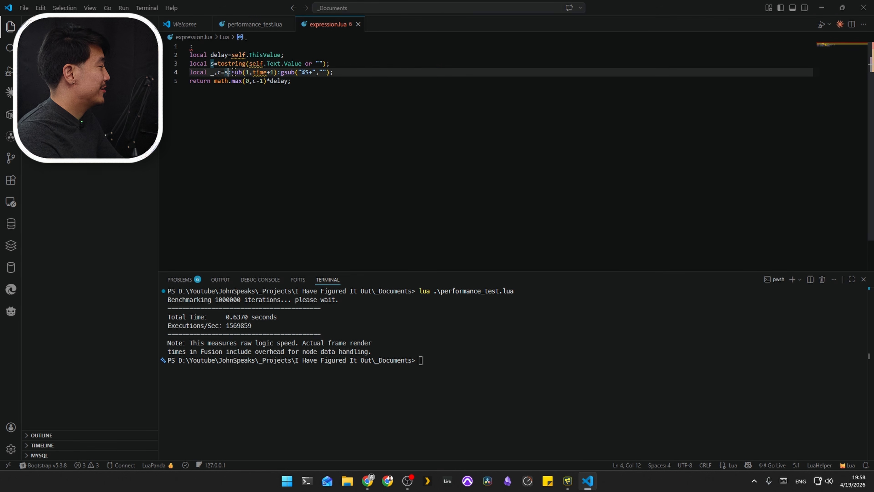
pyautogui.moveTo(296, 81); pyautogui.dragTo(190, 72)
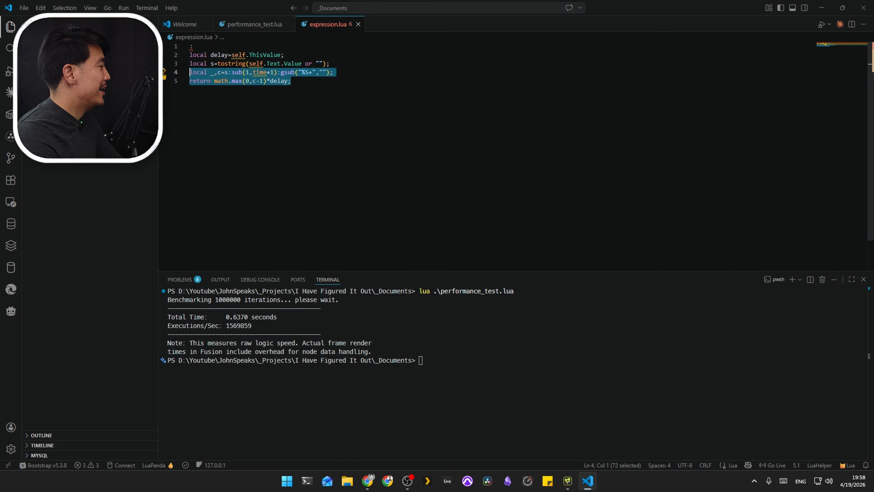
pyautogui.click(309, 82)
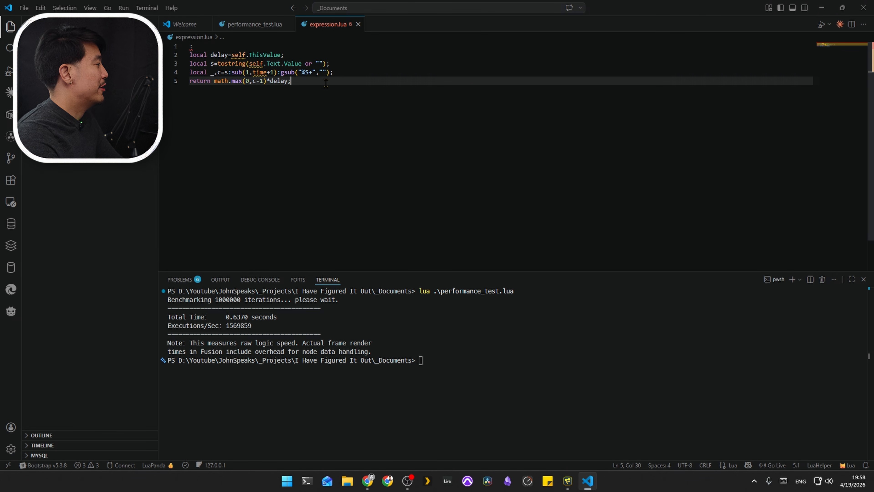
pyautogui.moveTo(236, 72)
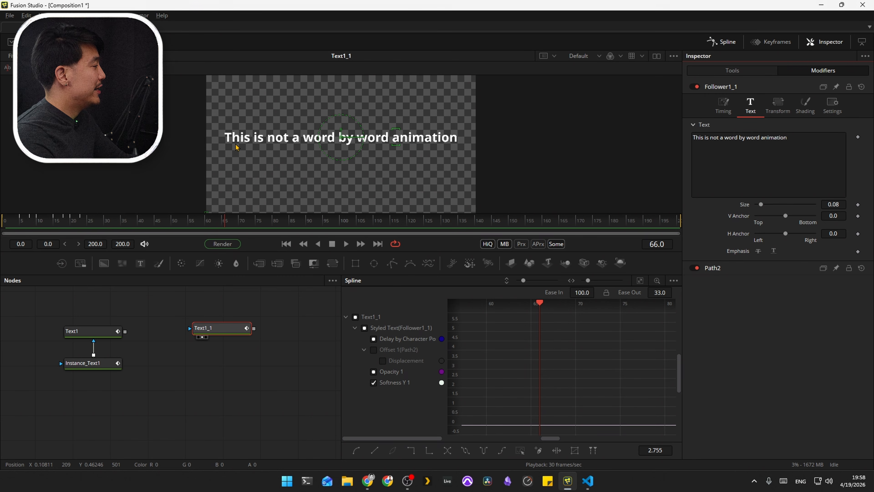
pyautogui.hotkey('alt', 'Tab')
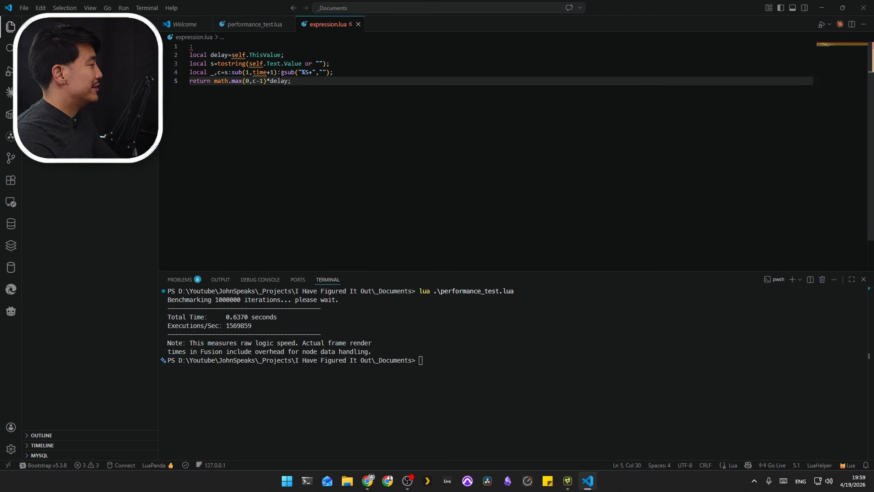
pyautogui.doubleClick(281, 72)
pyautogui.click(323, 72)
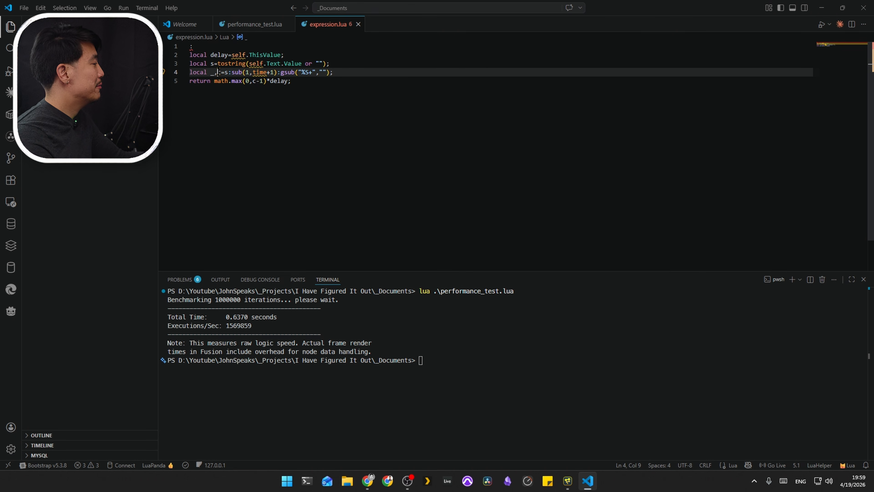
pyautogui.click(261, 81)
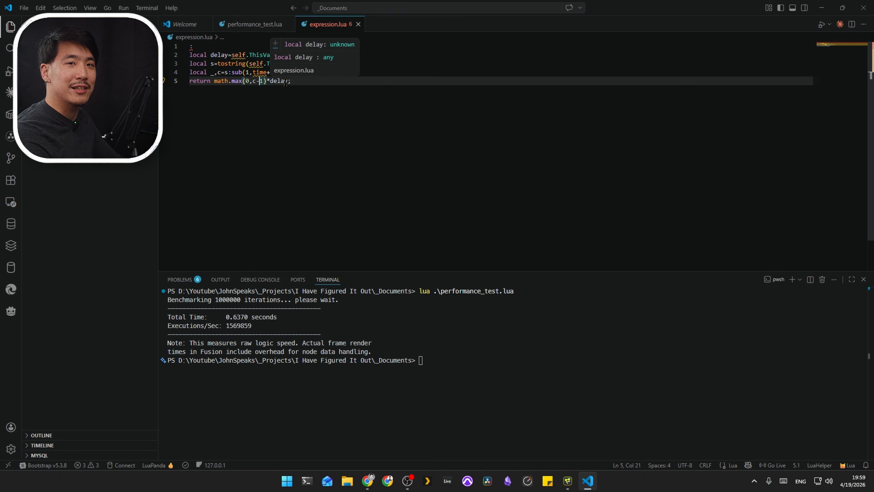
pyautogui.hotkey('alt', 'Tab')
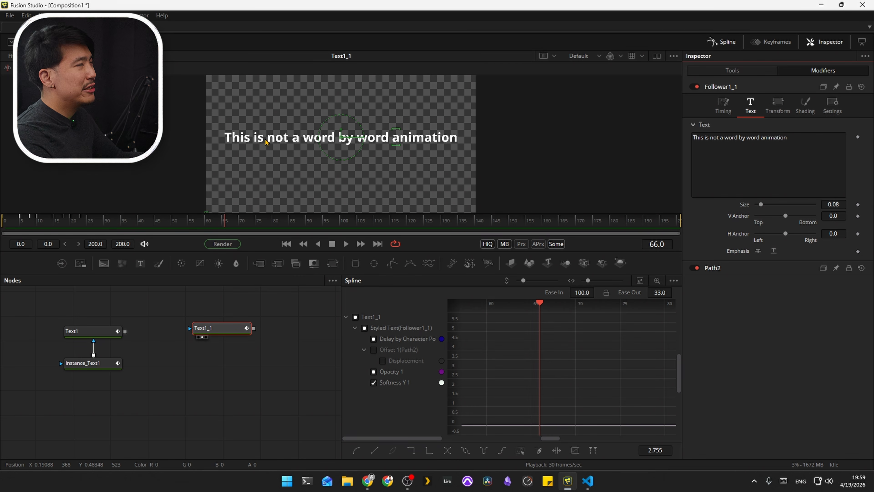
pyautogui.hotkey('alt', 'Tab')
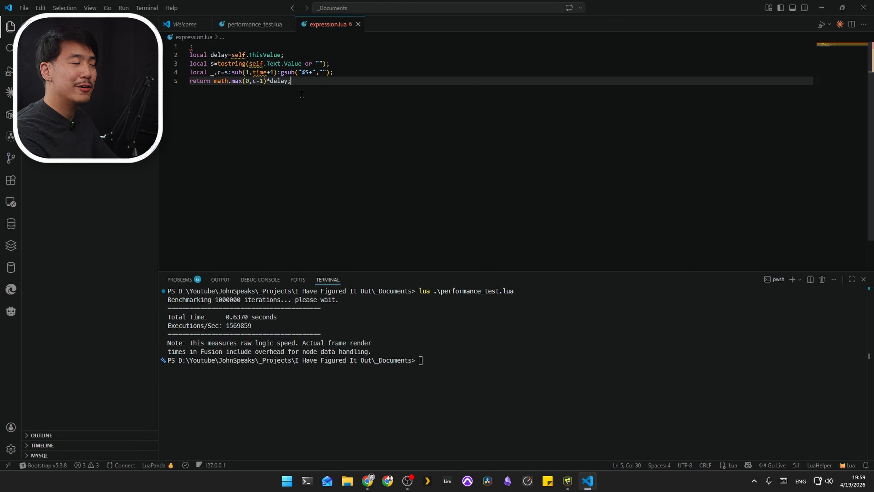
pyautogui.hotkey('alt', 'Tab')
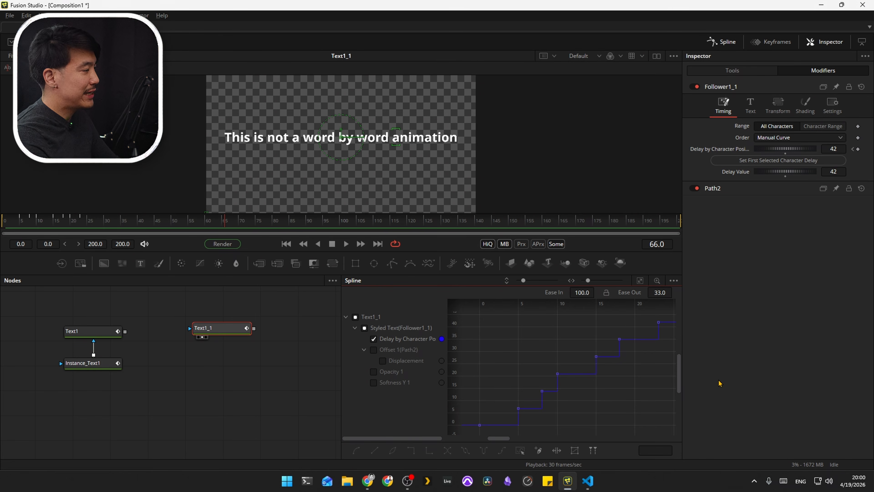
# Step: Copy the whole expression from expression.lua in VS Code and paste it as the expression for Follower1_1's Delay by Character Position in Fusion
pyautogui.hotkey('alt', 'Tab')
pyautogui.hotkey('alt', 'Tab')
pyautogui.rightClick(740, 152)
pyautogui.click(801, 280)
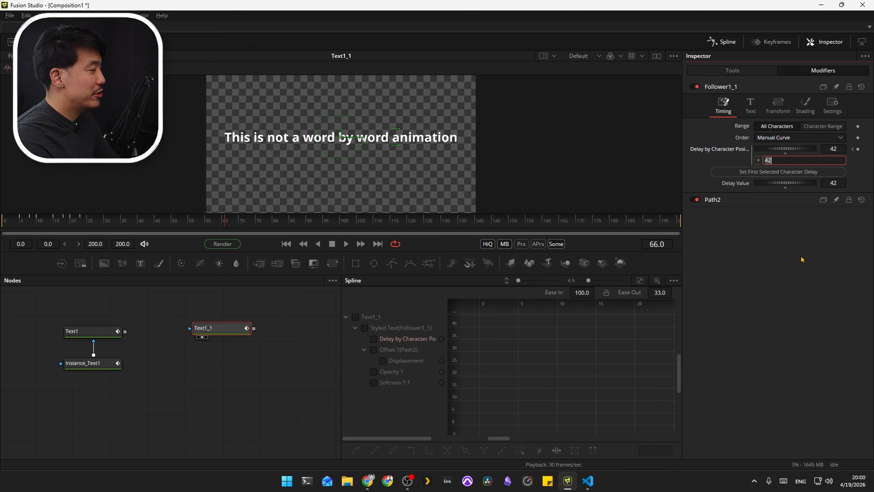
pyautogui.hotkey('ctrl', 'v')
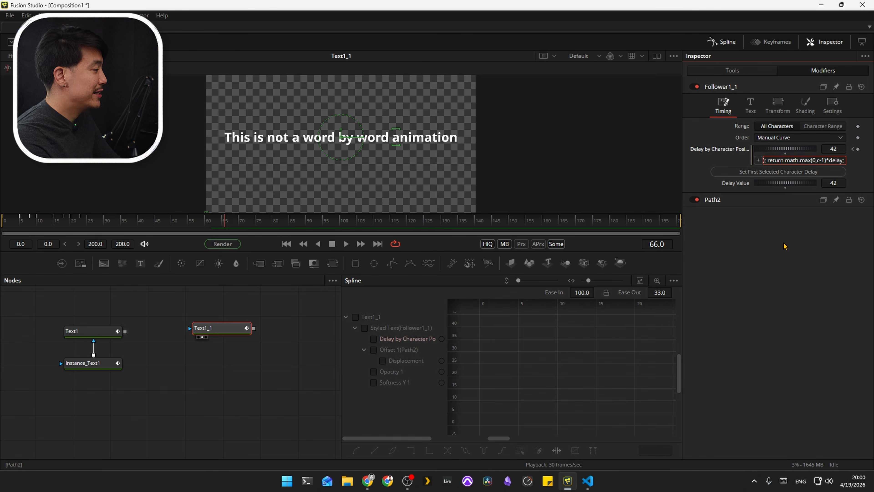
# Step: Set Follower1_1's Delay Value to 7 and play the animation from frame 0
pyautogui.click(837, 182)
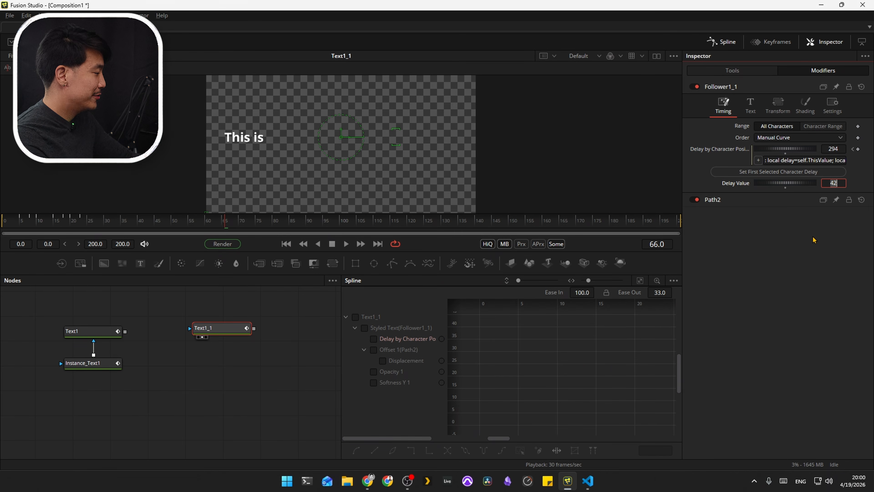
pyautogui.write('7')
pyautogui.press('Return')
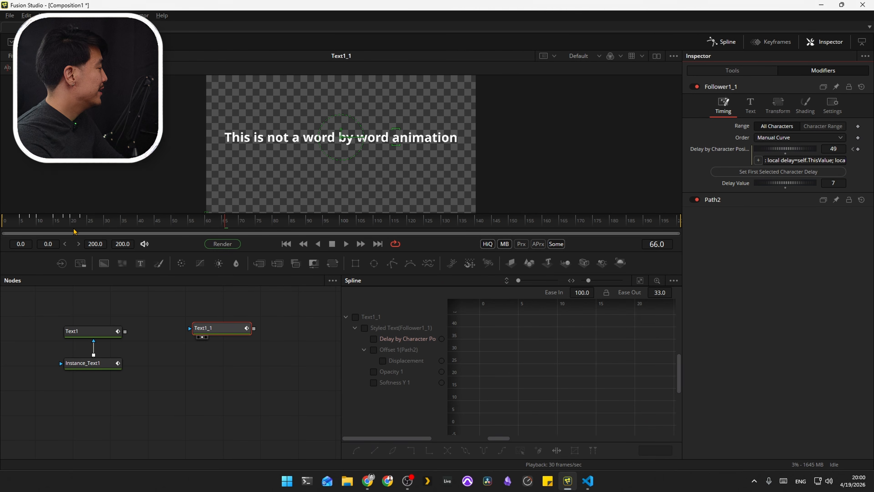
pyautogui.moveTo(73, 223); pyautogui.dragTo(2, 237)
pyautogui.press('space')
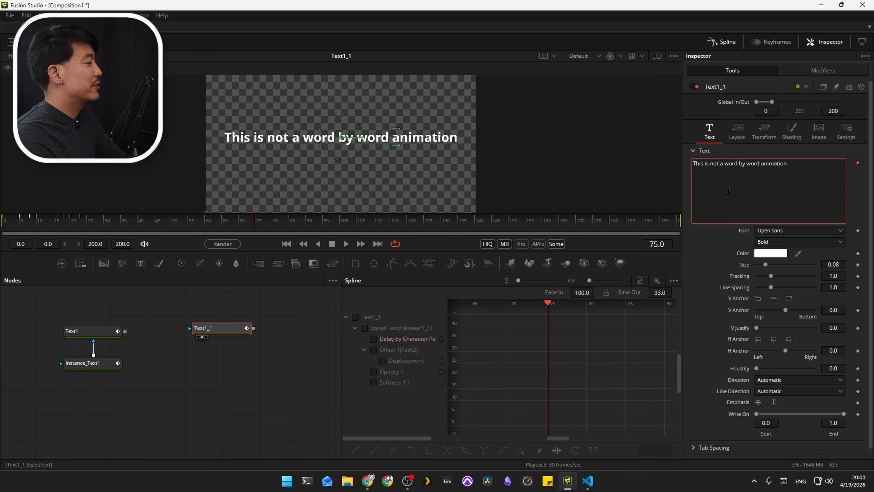
# Step: Remove "not" so Text1_1 reads "This is a word by word animation" and play the animation from frame 0
pyautogui.press('BackSpace')
pyautogui.press('BackSpace')
pyautogui.click(213, 276)
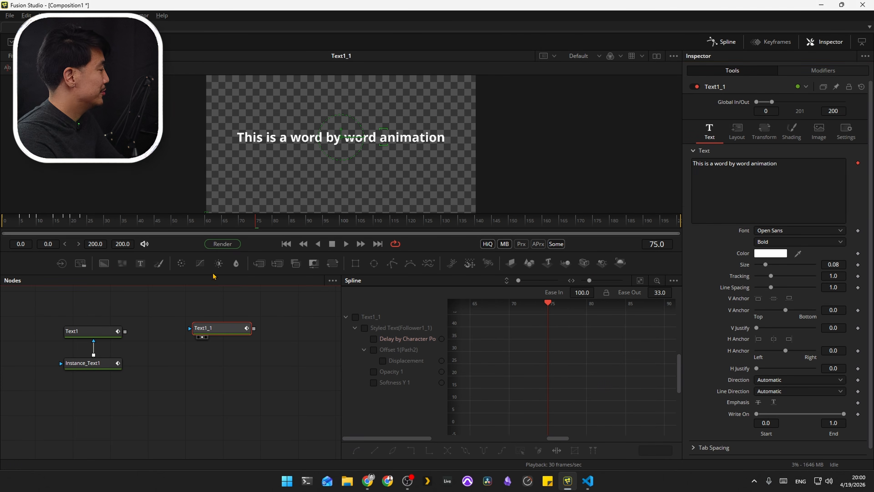
pyautogui.moveTo(74, 223); pyautogui.dragTo(2, 228)
pyautogui.press('space')
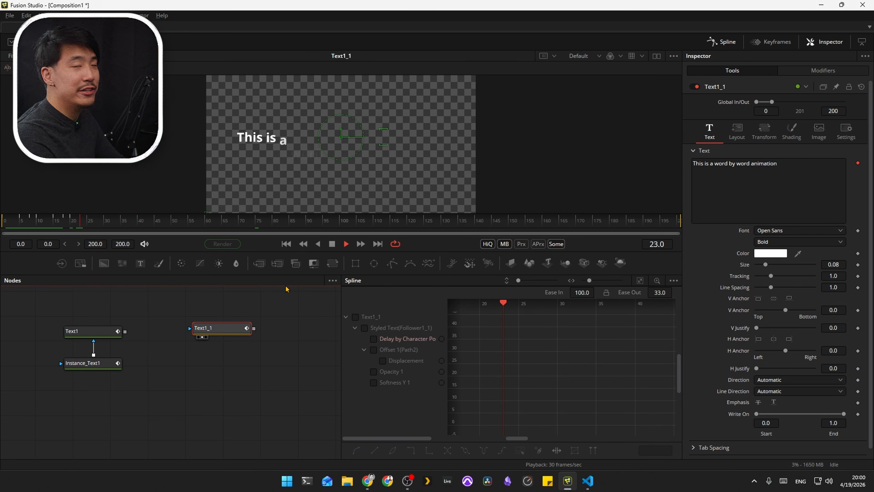
pyautogui.press('space')
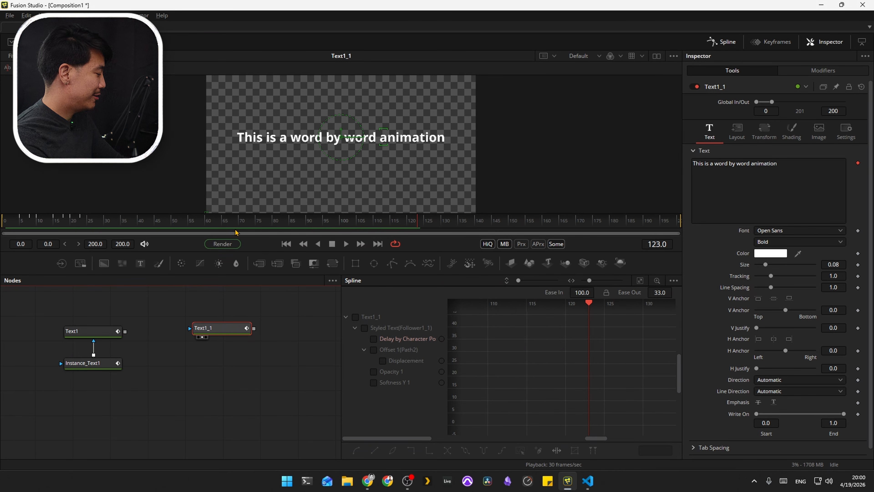
pyautogui.hotkey('alt', 'Tab')
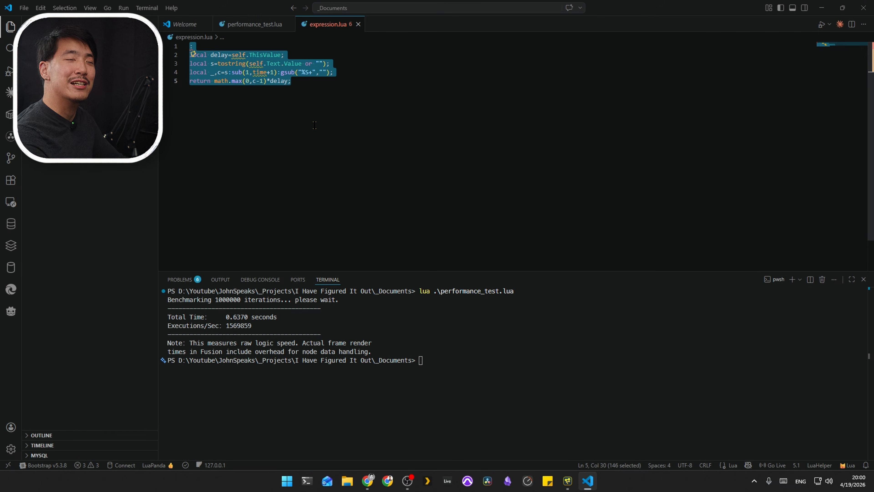
pyautogui.click(326, 112)
pyautogui.hotkey('alt', 'Tab')
# Step: Add a new Text+ node reading "This is a word by word animation" and attach a Follower modifier to its text
pyautogui.click(275, 334)
pyautogui.click(238, 333)
pyautogui.moveTo(287, 337); pyautogui.dragTo(212, 337)
pyautogui.click(141, 264)
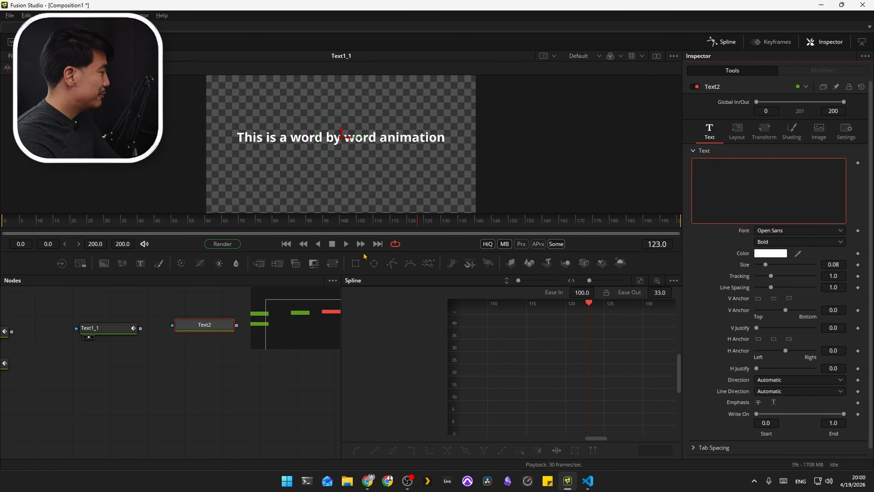
pyautogui.click(106, 334)
pyautogui.click(749, 198)
pyautogui.hotkey('ctrl', 'a')
pyautogui.hotkey('ctrl', 'c')
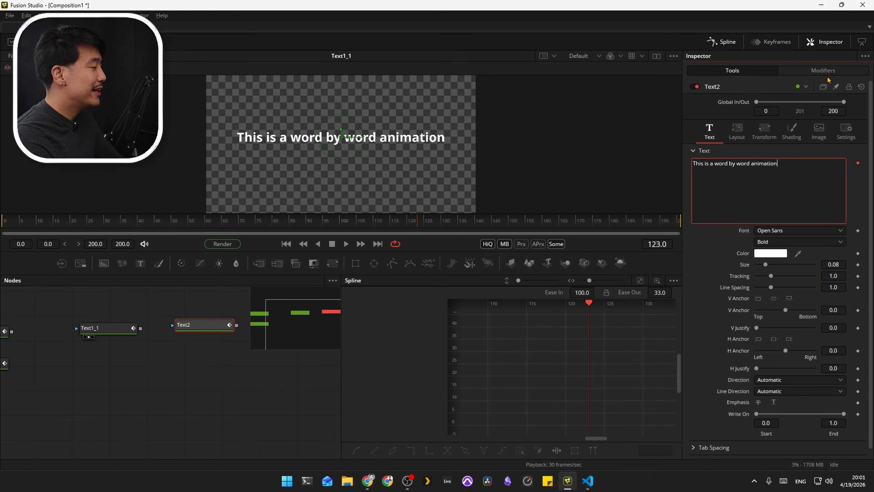
# Step: Set the new text node's Follower order to Manual Curve
pyautogui.click(828, 71)
pyautogui.click(795, 138)
pyautogui.click(781, 207)
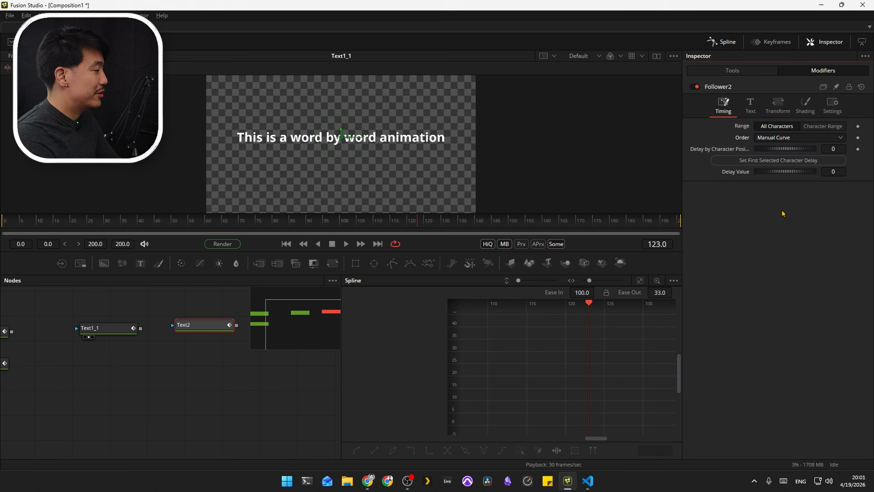
# Step: Apply the expression from expression.lua in VS Code to Follower2's Delay by Character Position and set its Delay Value to 7
pyautogui.hotkey('alt', 'Tab')
pyautogui.hotkey('ctrl', 'a')
pyautogui.hotkey('alt', 'Tab')
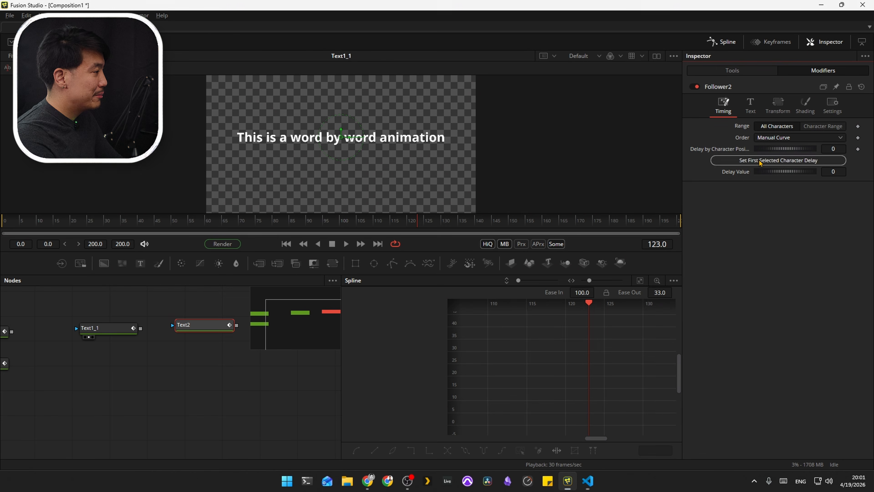
pyautogui.rightClick(854, 152)
pyautogui.click(836, 266)
pyautogui.hotkey('ctrl', 'v')
pyautogui.press('Return')
pyautogui.click(836, 183)
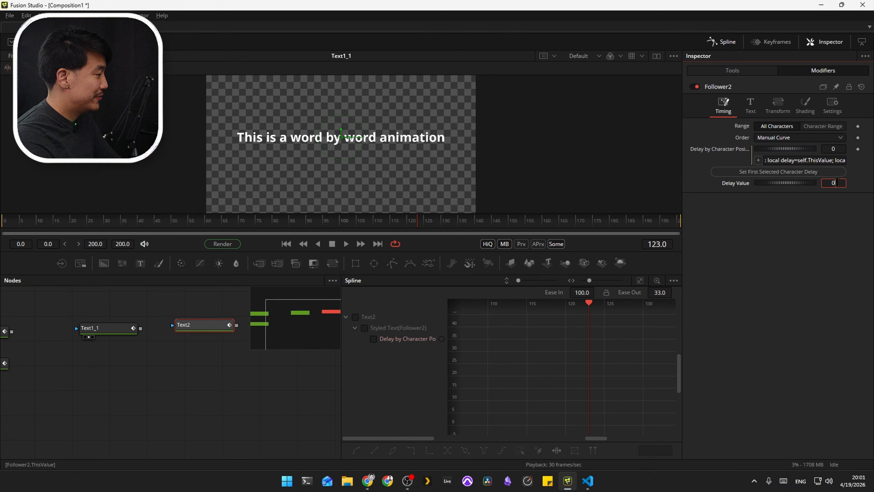
pyautogui.write('7')
pyautogui.press('Return')
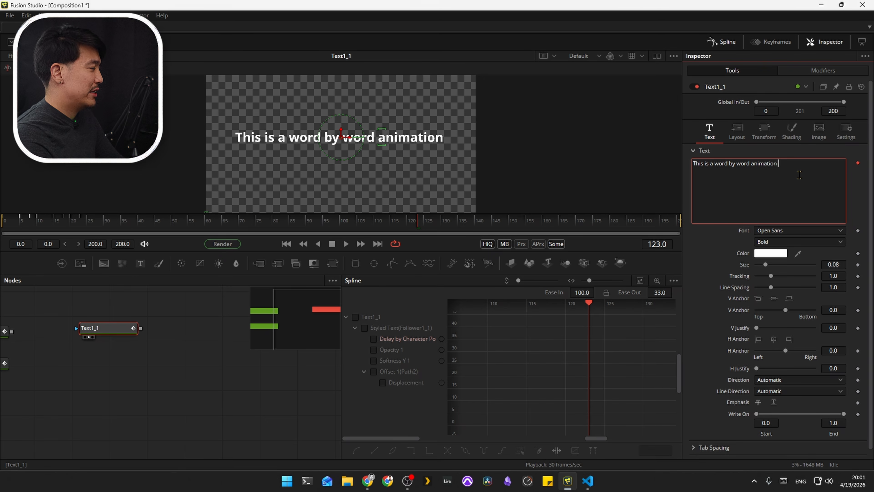
# Step: Append repeated copies of "This is a word by word animation" to Text1_1's styled text
pyautogui.hotkey('ctrl', 'v')
pyautogui.hotkey('ctrl', 'v')
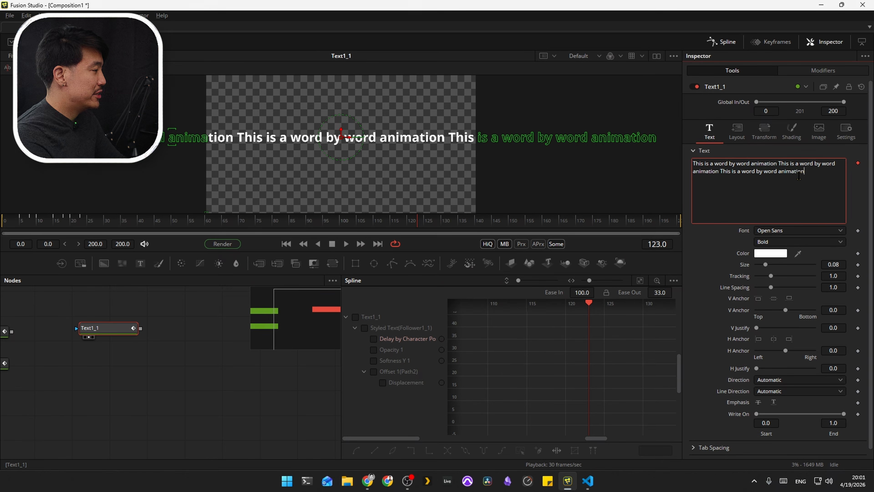
# Step: Change Text1_1's layout type to a Text Box spanning most of the frame width and play the animation from frame 0
pyautogui.click(736, 131)
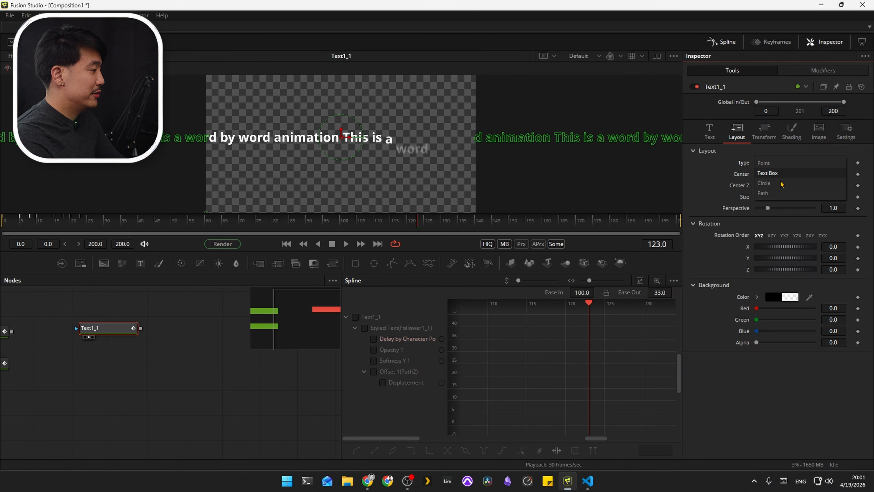
pyautogui.moveTo(409, 139); pyautogui.dragTo(467, 135)
pyautogui.moveTo(52, 222); pyautogui.dragTo(1, 235)
pyautogui.press('space')
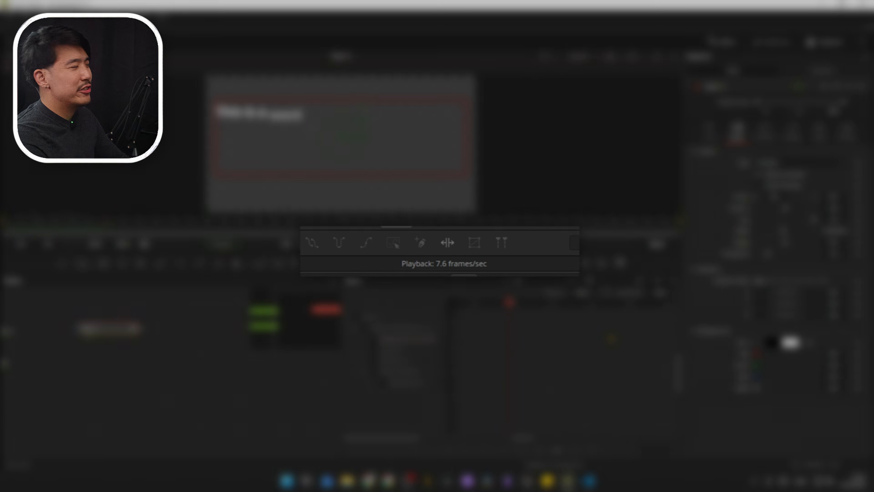
# Step: Replace Follower1_1's Delay by Character Position expression with ":local x=10; return x;"
pyautogui.click(826, 71)
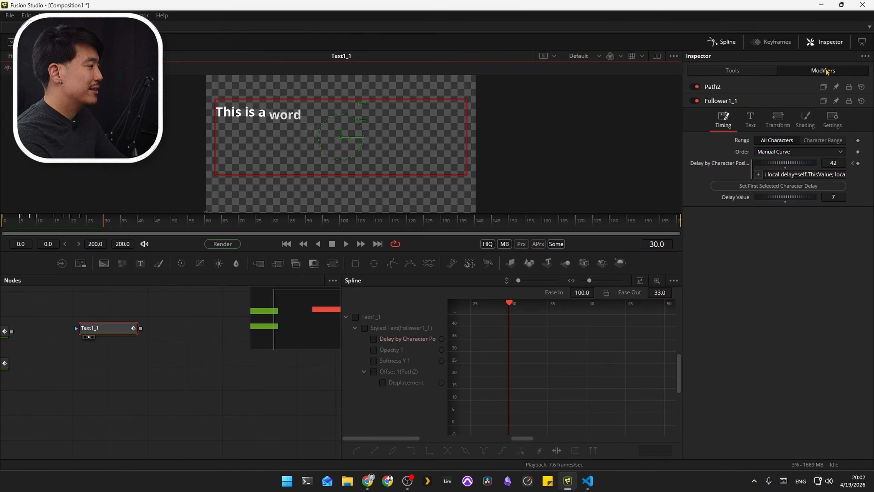
pyautogui.click(803, 174)
pyautogui.hotkey('ctrl', 'a')
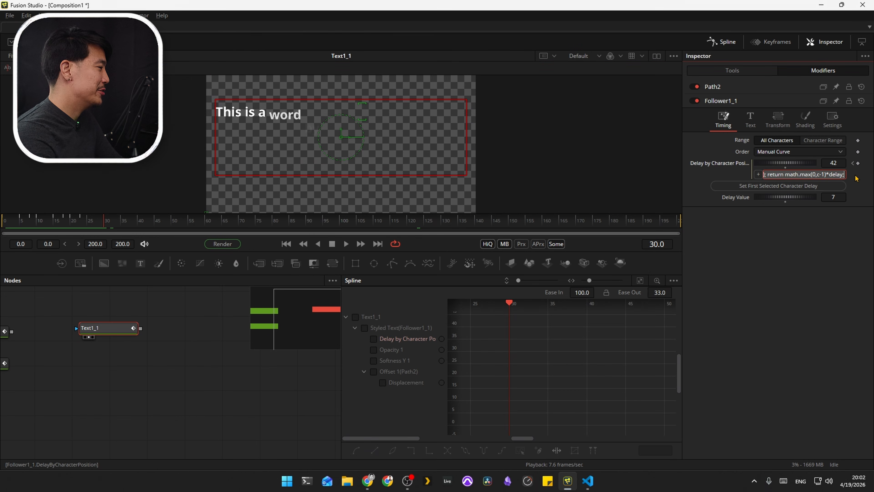
pyautogui.press('BackSpace')
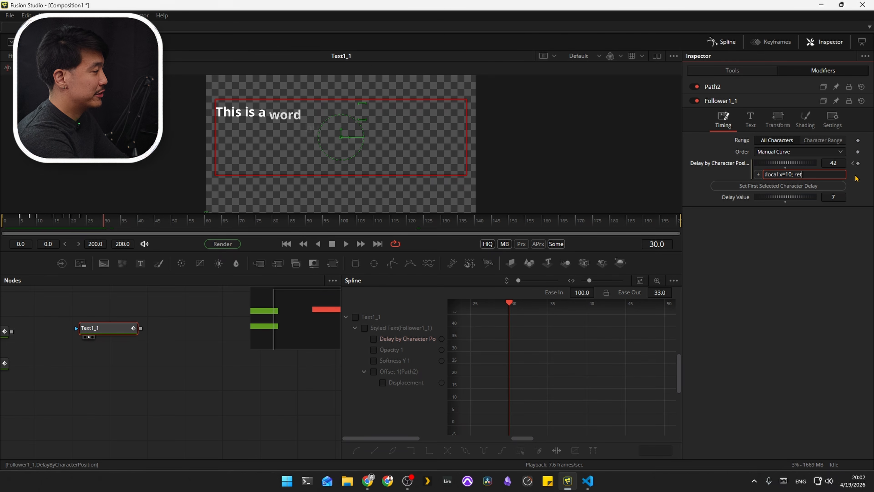
pyautogui.write(';')
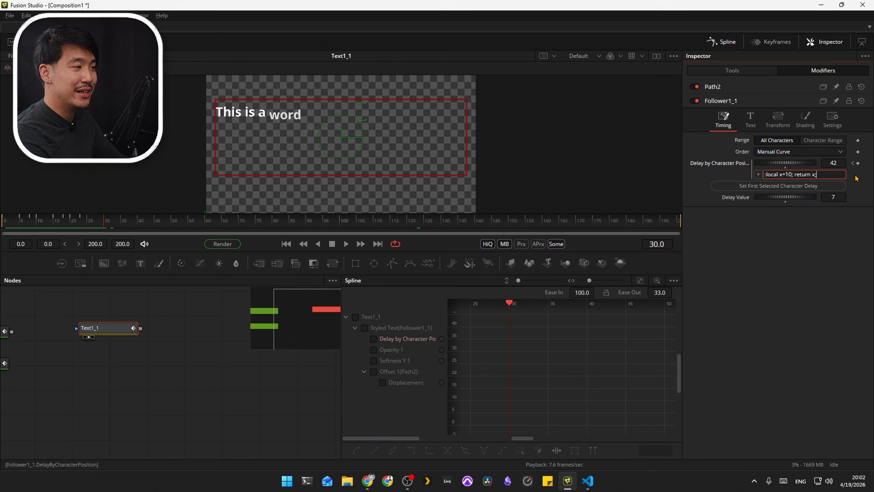
# Step: Play the animation from frame 0 to check the playback speed with the constant-value expression, and stop it
pyautogui.click(1, 226)
pyautogui.press('space')
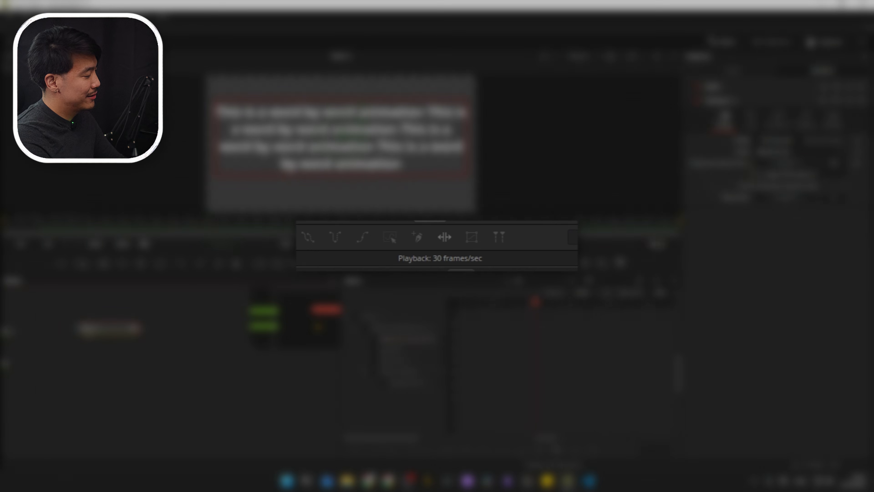
pyautogui.press('space')
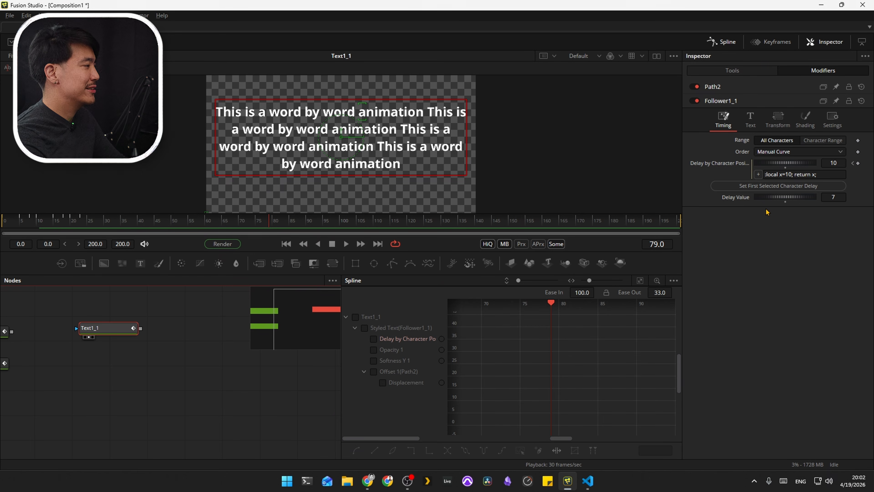
# Step: Reset Follower1_1's Delay by Character Position to its default and set the Order to Automatic
pyautogui.rightClick(738, 166)
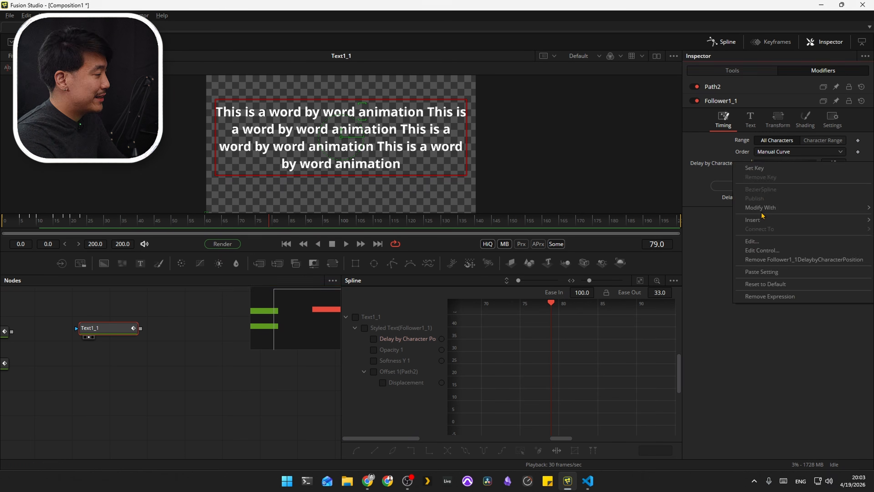
pyautogui.click(773, 284)
pyautogui.click(783, 152)
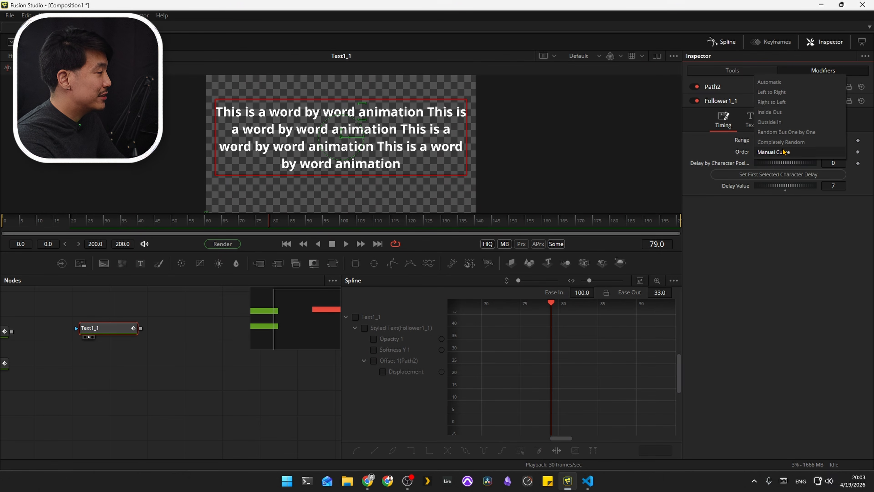
pyautogui.click(783, 87)
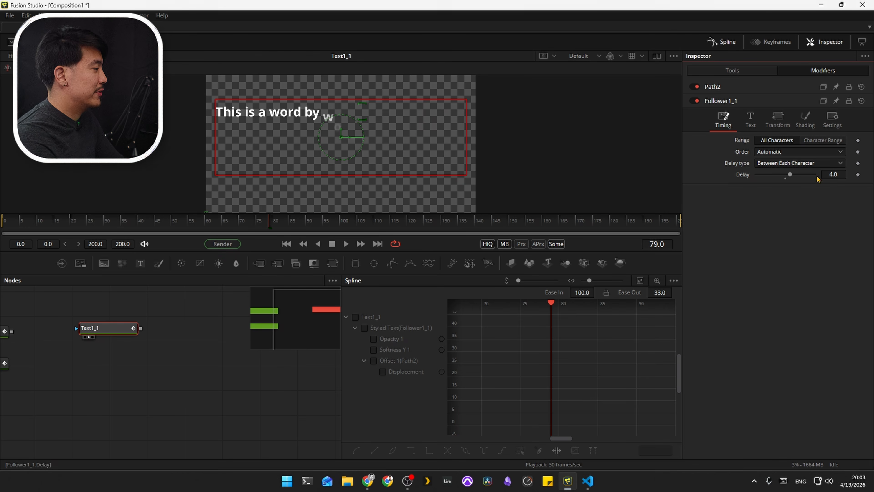
# Step: Play the animation from frame 0 with the Automatic order and open Text1_1's styled text settings
pyautogui.moveTo(41, 223); pyautogui.dragTo(1, 238)
pyautogui.press('space')
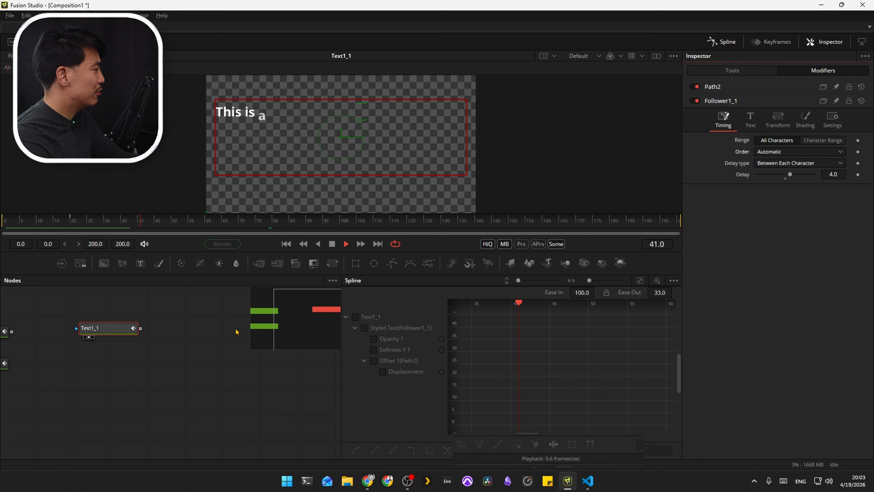
pyautogui.click(754, 75)
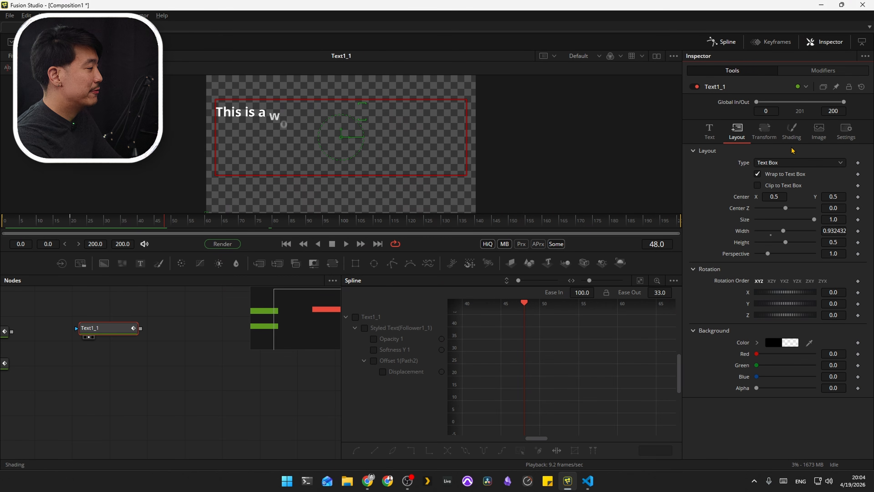
pyautogui.click(709, 135)
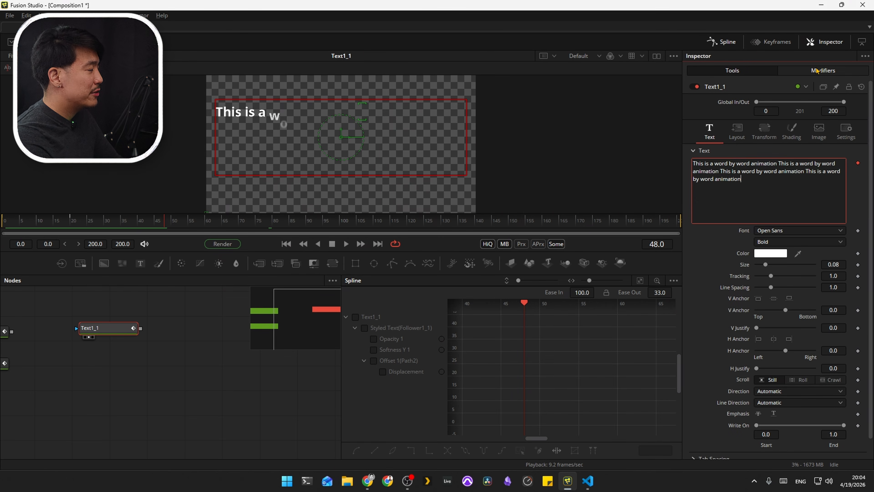